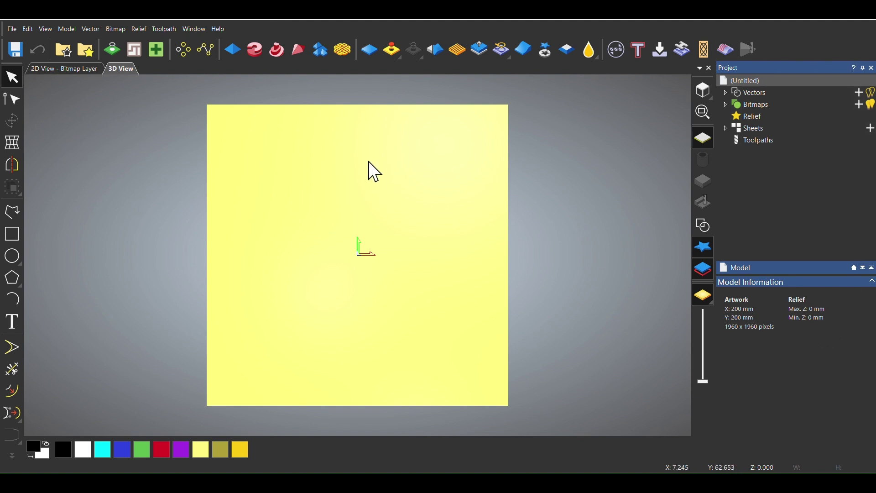
- Import the "2 horses" picture as a bitmap layer using the Fit scaling option
click(753, 108)
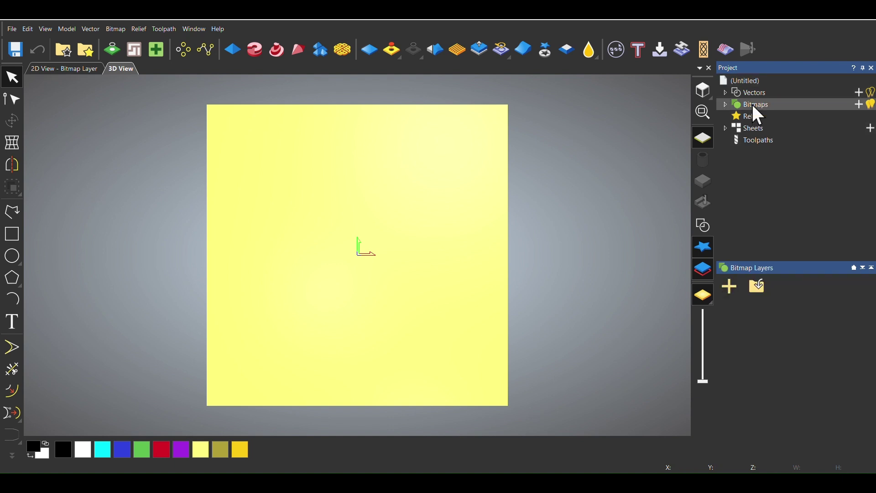
right_click(754, 104)
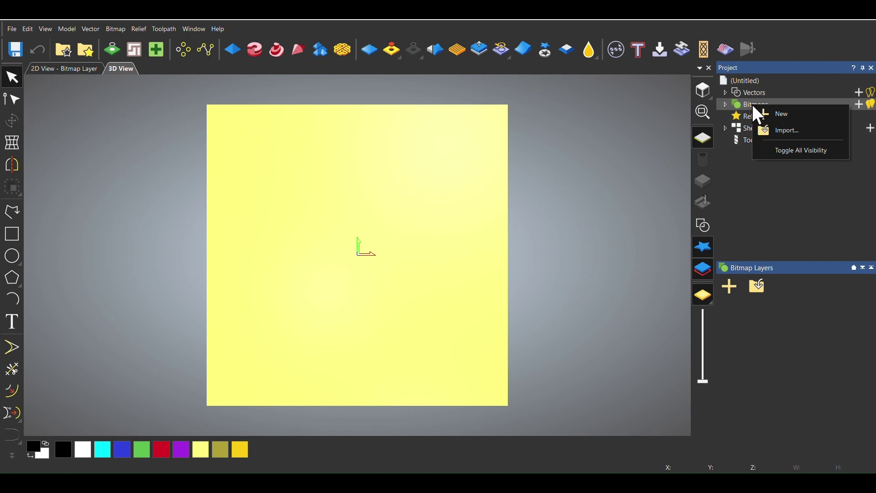
click(782, 133)
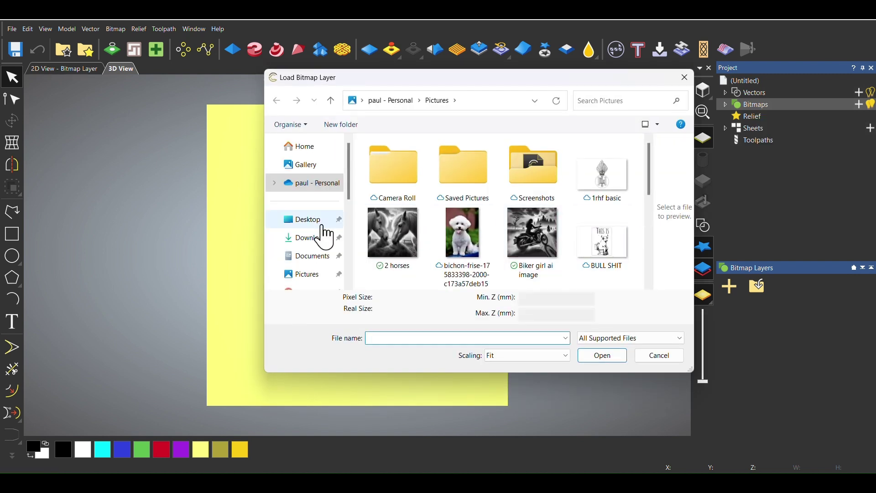
click(405, 249)
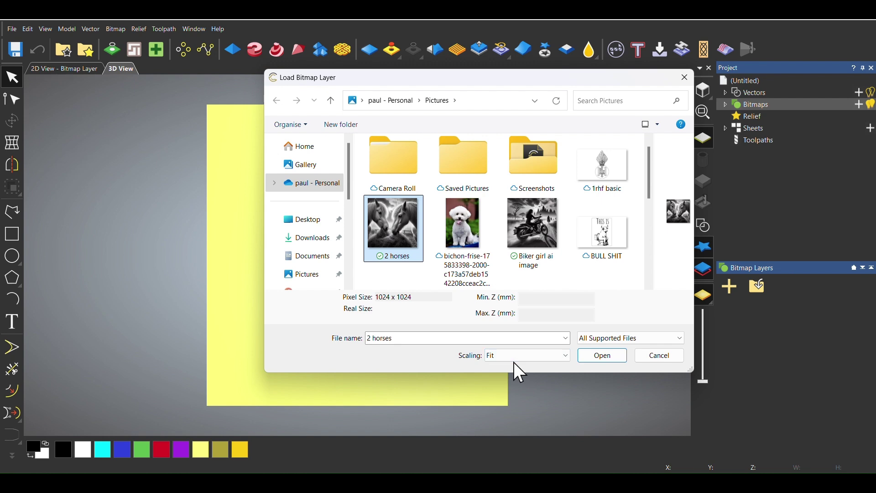
click(594, 358)
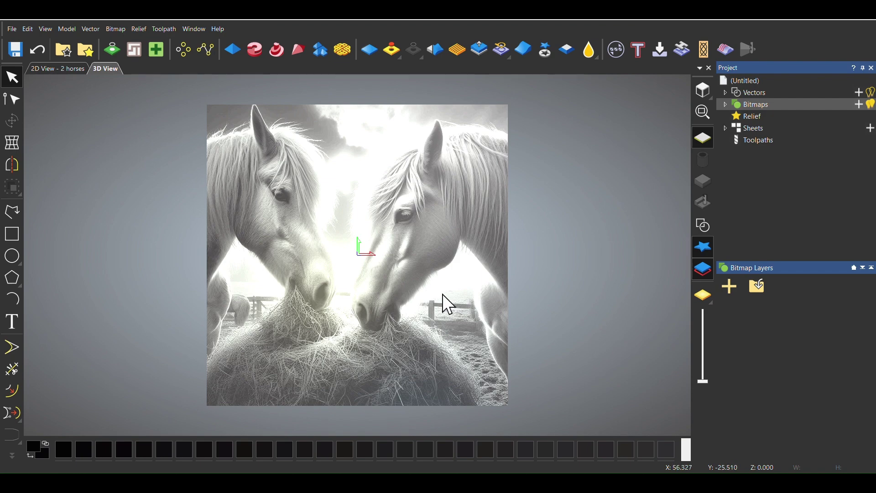
drag(552, 326, 333, 360)
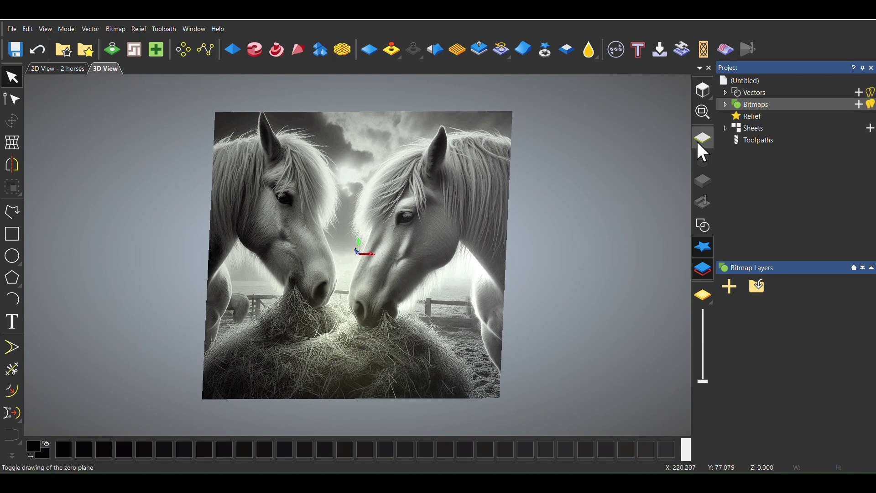
- Create a relief layer from the "2 horses" bitmap layer
right_click(757, 104)
click(740, 103)
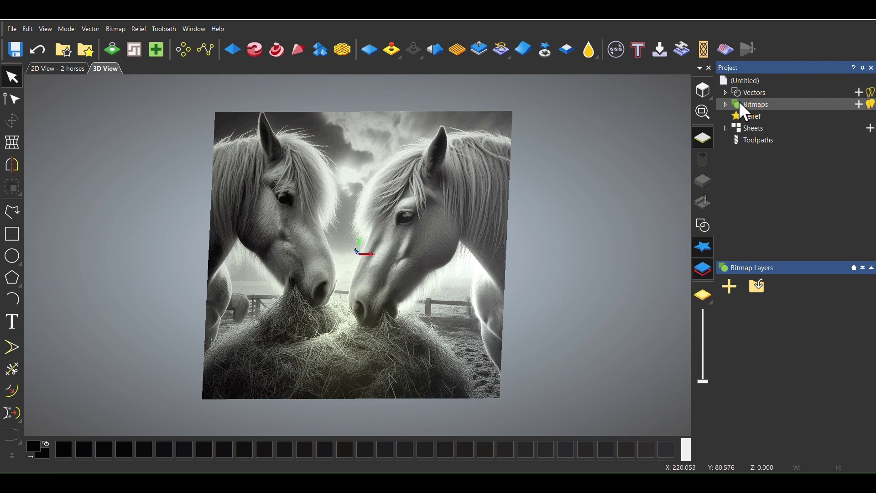
double_click(757, 105)
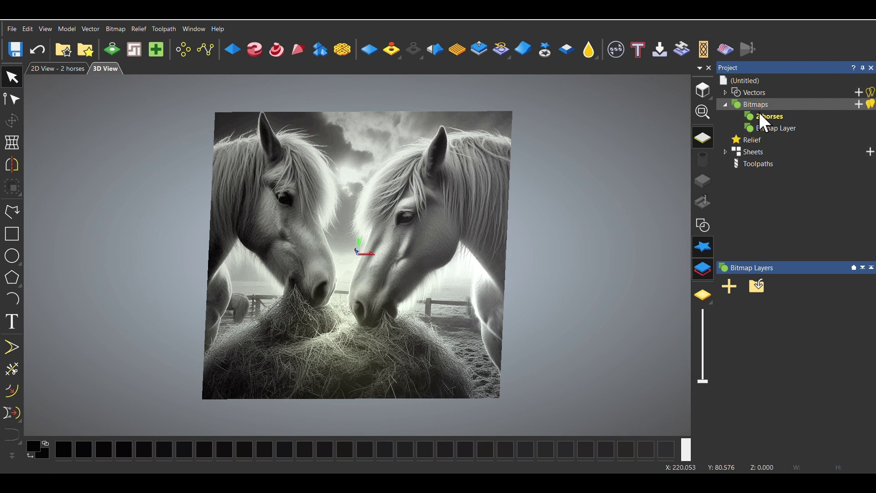
double_click(762, 112)
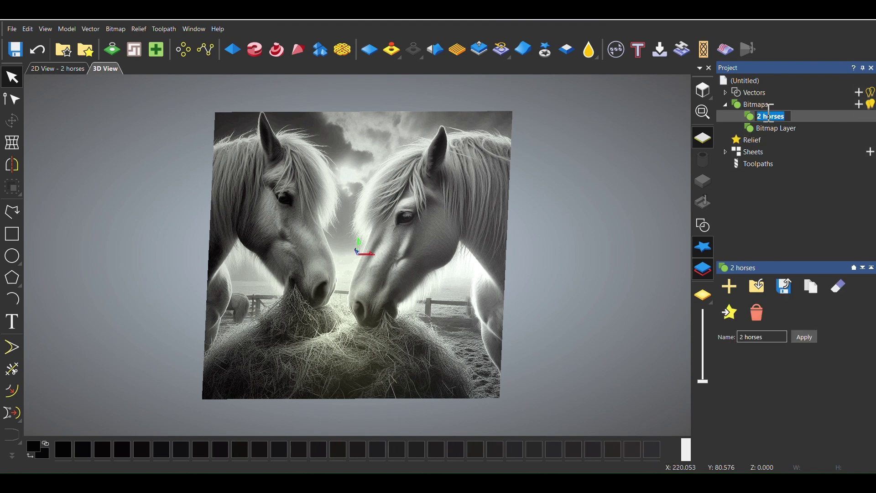
right_drag(795, 116, 769, 112)
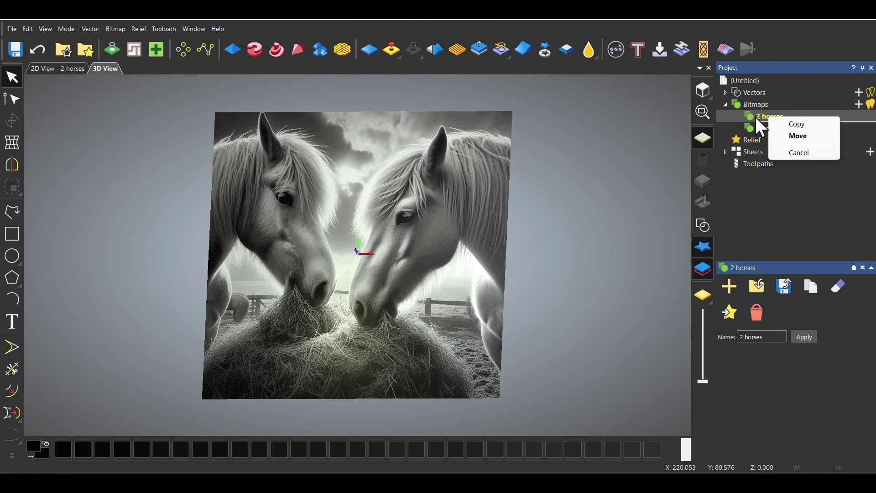
click(758, 114)
click(814, 112)
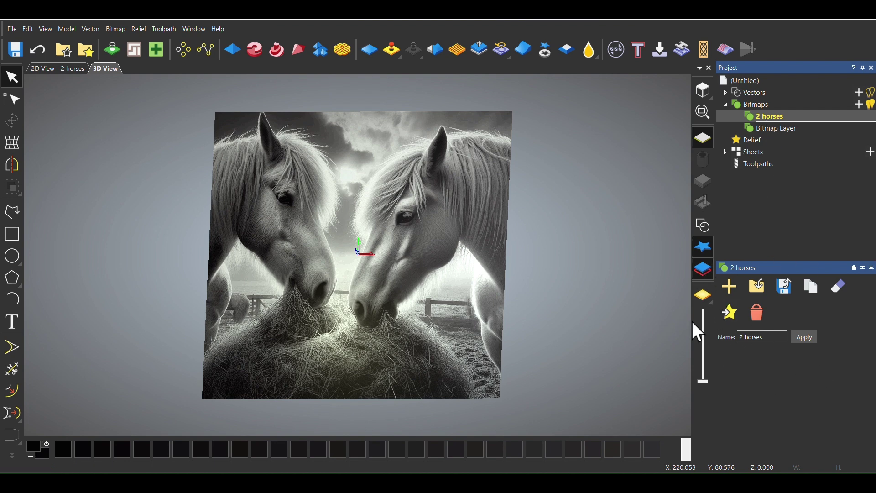
click(729, 316)
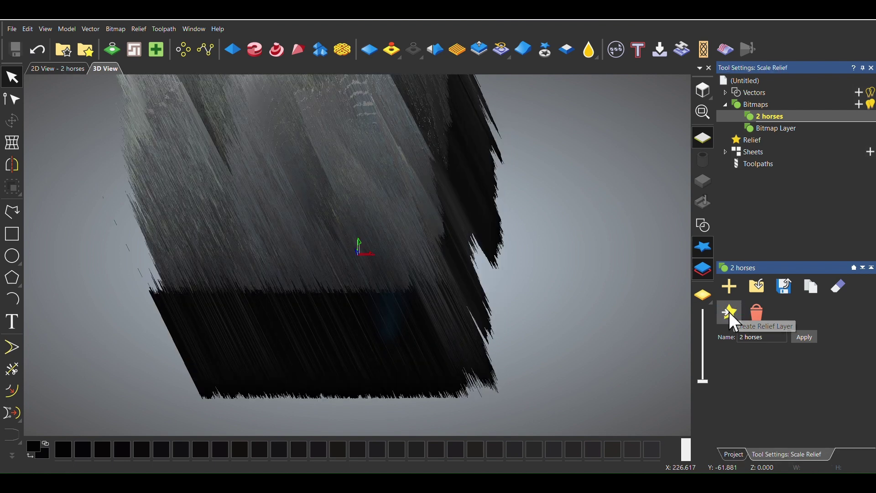
- Flatten the relief interactively with the scaling arrow to a height of about 8.8 mm
scroll(378, 251, down, 4)
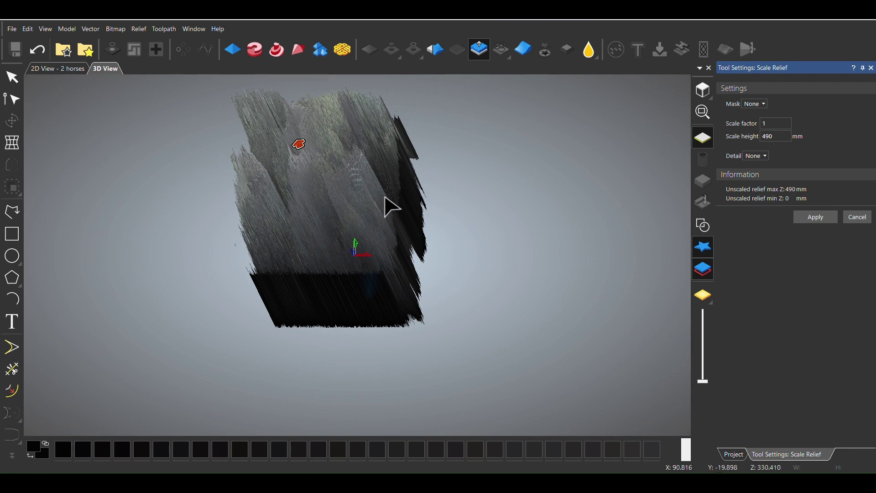
mouse_move(299, 149)
mouse_down()
mouse_move(351, 212)
mouse_move(367, 260)
mouse_move(359, 250)
mouse_up()
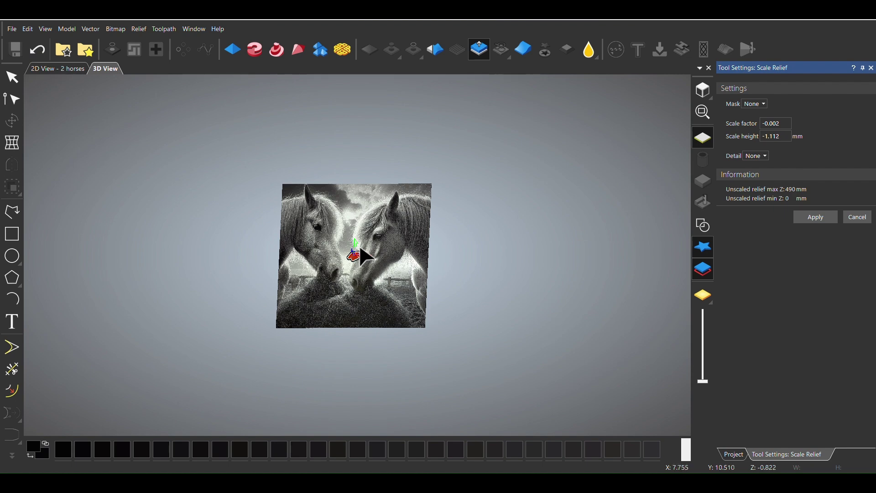
middle_drag(448, 280, 525, 271)
drag(433, 346, 348, 250)
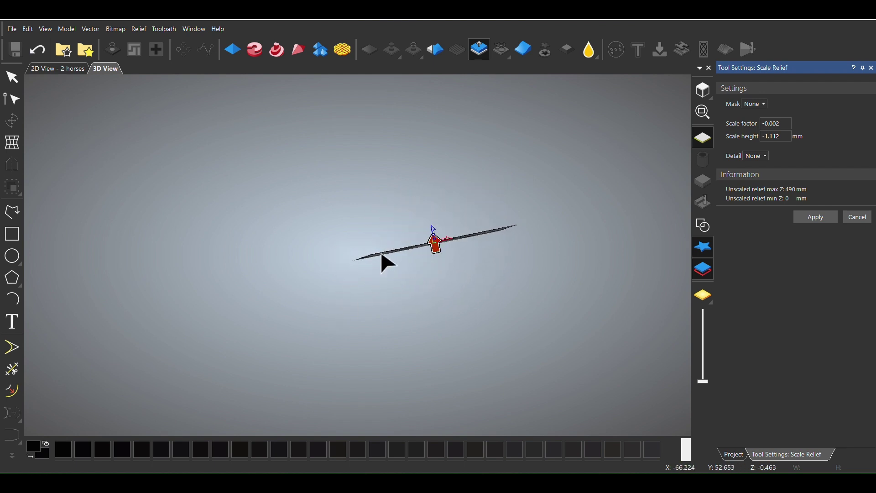
drag(519, 266, 482, 263)
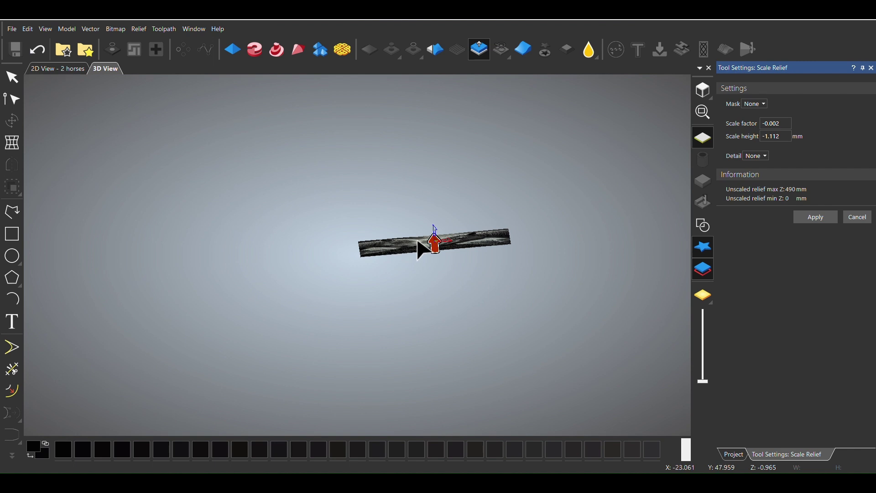
mouse_move(443, 238)
mouse_down()
mouse_move(440, 246)
mouse_move(432, 236)
mouse_up()
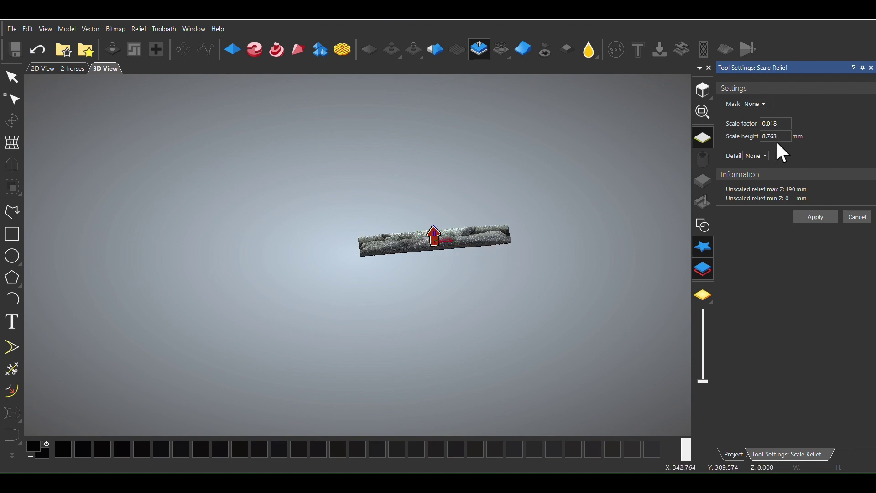
- Set the relief's scale height to 10 mm
key(BackSpace)
key(BackSpace)
key(BackSpace)
key(BackSpace)
key(BackSpace)
text(10)
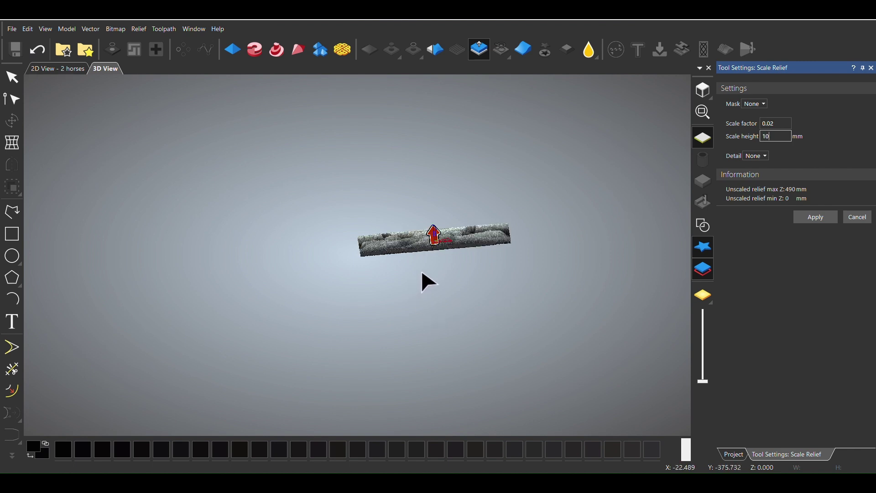
- Examine the surface of the scaled horse relief close up from several low angles
scroll(426, 256, up, 4)
middle_drag(381, 238, 400, 295)
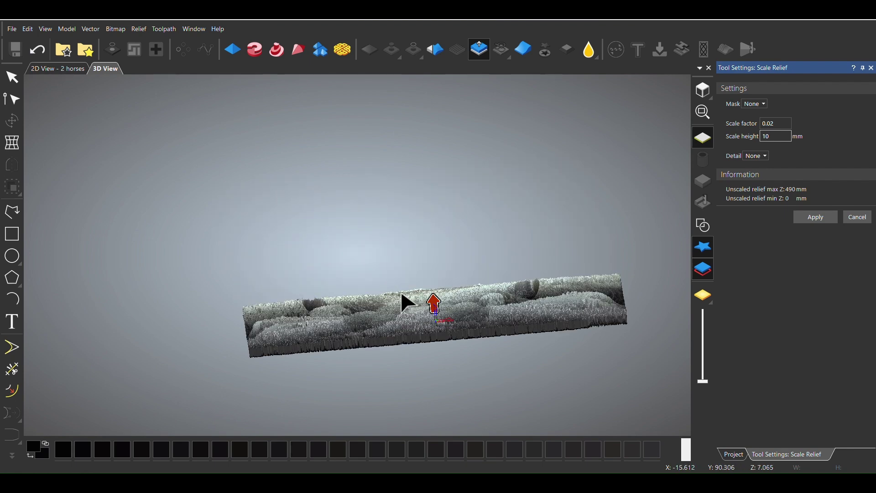
scroll(401, 295, up, 2)
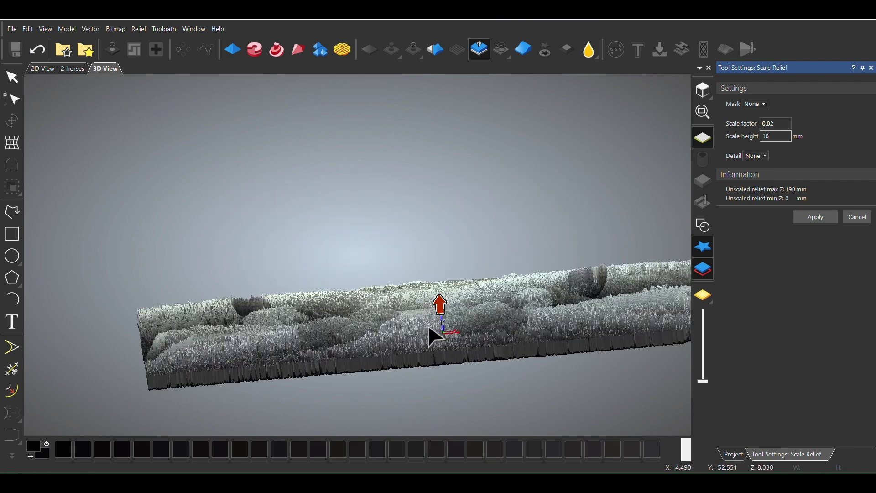
scroll(421, 336, up, 2)
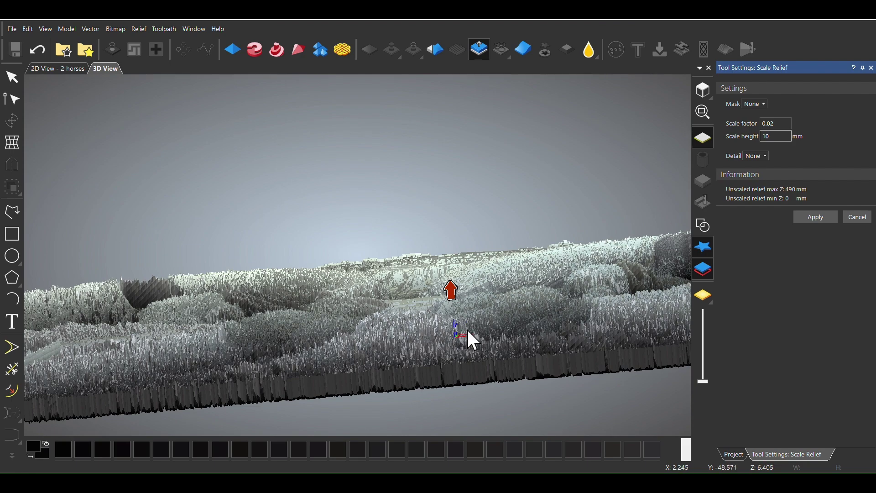
middle_drag(468, 333, 407, 293)
drag(397, 278, 404, 319)
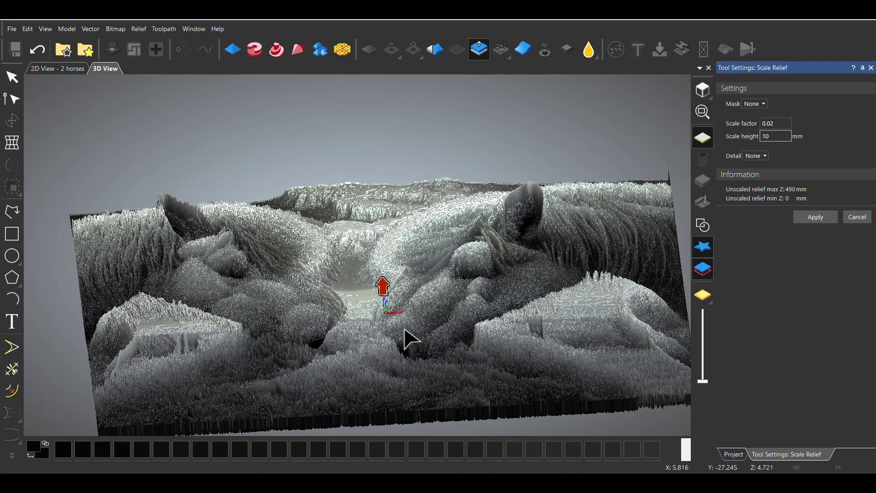
drag(397, 328, 401, 299)
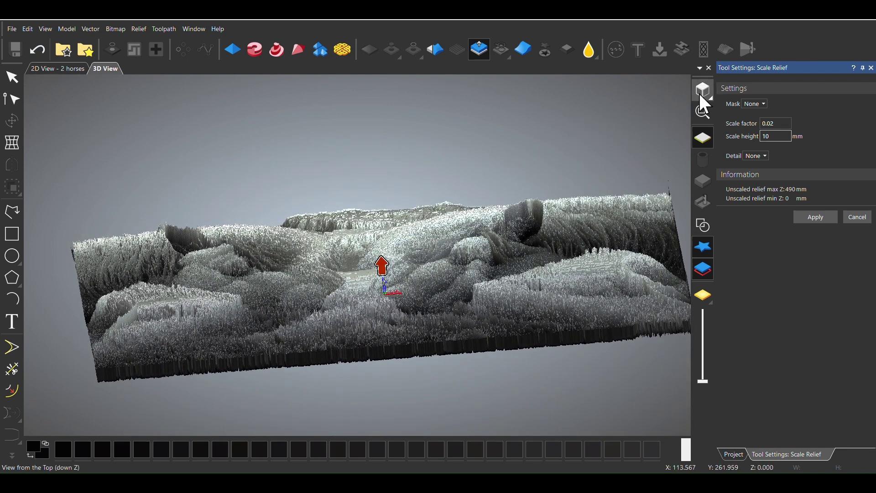
drag(336, 268, 356, 318)
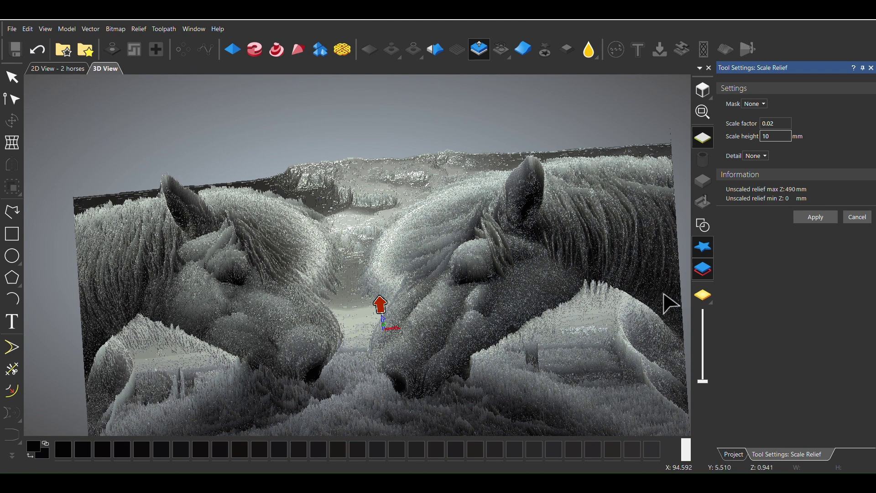
- Display the relief in plain yellow shading instead of the bitmap and inspect its surface detail
click(704, 296)
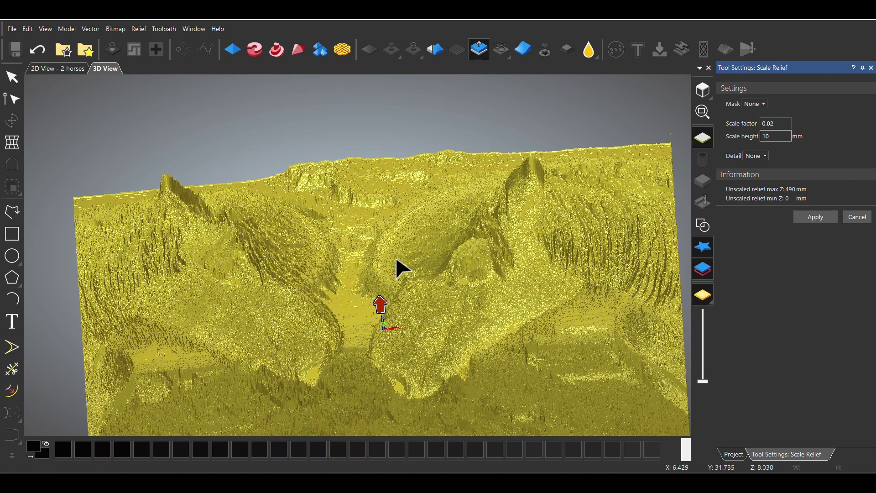
scroll(396, 257, down, 2)
mouse_move(387, 283)
mouse_down()
mouse_move(384, 306)
mouse_move(382, 186)
mouse_move(391, 289)
mouse_up()
middle_drag(334, 247, 376, 270)
drag(376, 270, 374, 246)
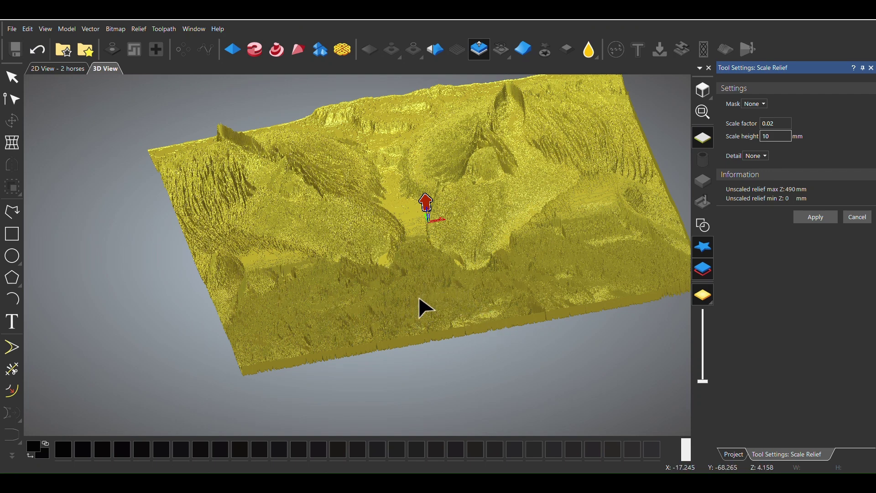
mouse_move(438, 303)
mouse_down()
mouse_move(473, 280)
mouse_move(438, 298)
mouse_up()
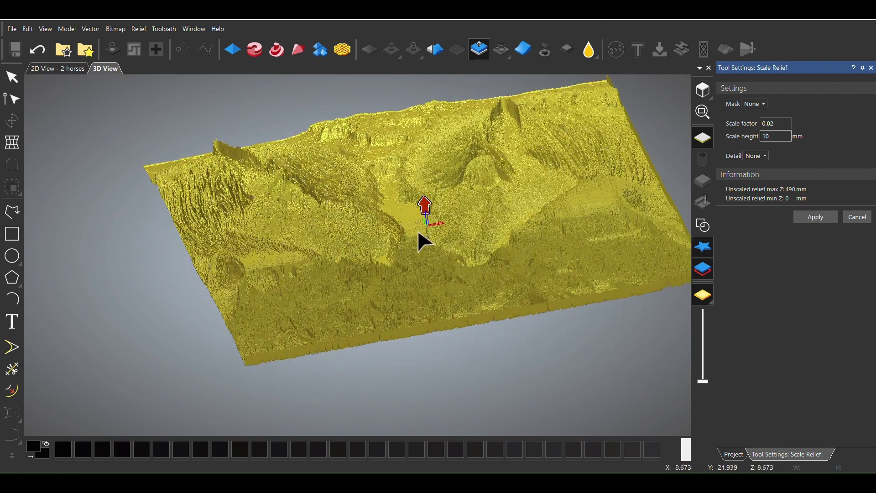
scroll(458, 228, up, 4)
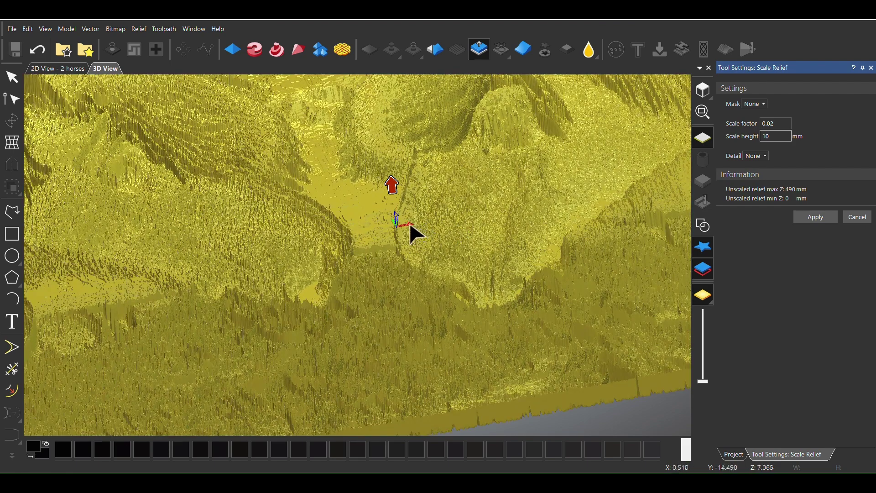
scroll(418, 224, down, 3)
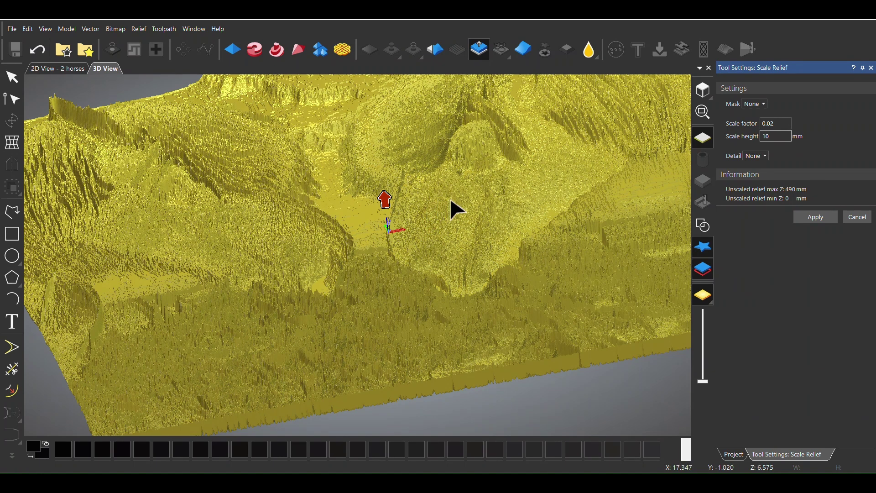
- Apply the pending relief scaling, and rescale the relief to a height of 5 mm
click(813, 219)
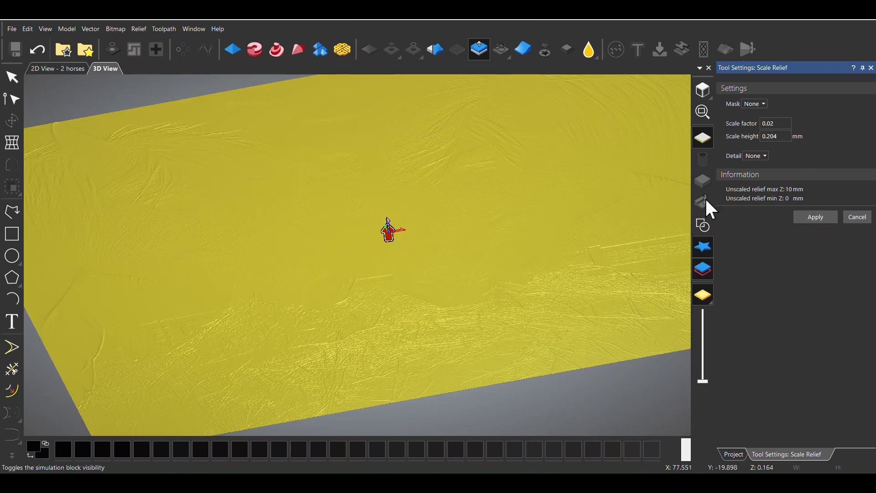
click(788, 136)
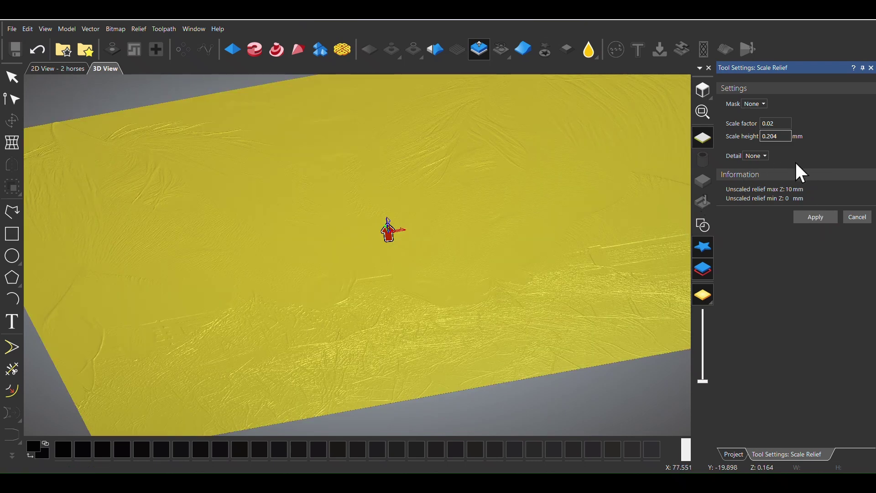
key(BackSpace)
key(BackSpace)
key(BackSpace)
key(BackSpace)
key(BackSpace)
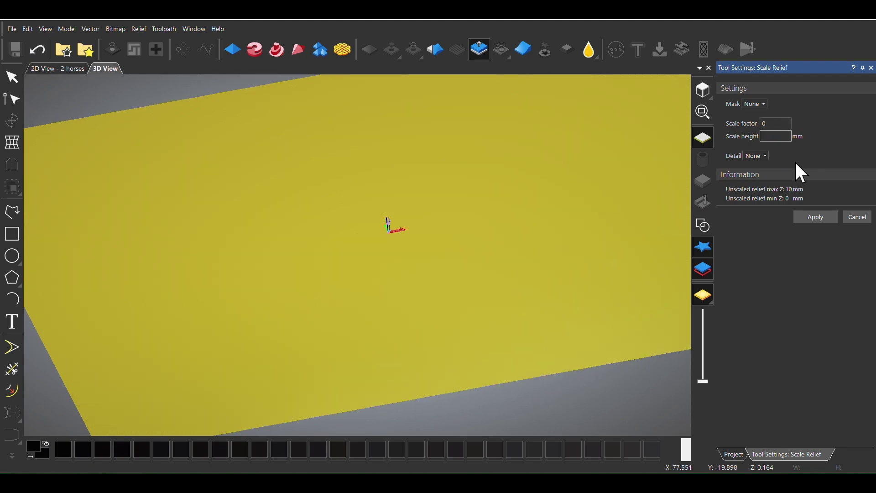
text(5)
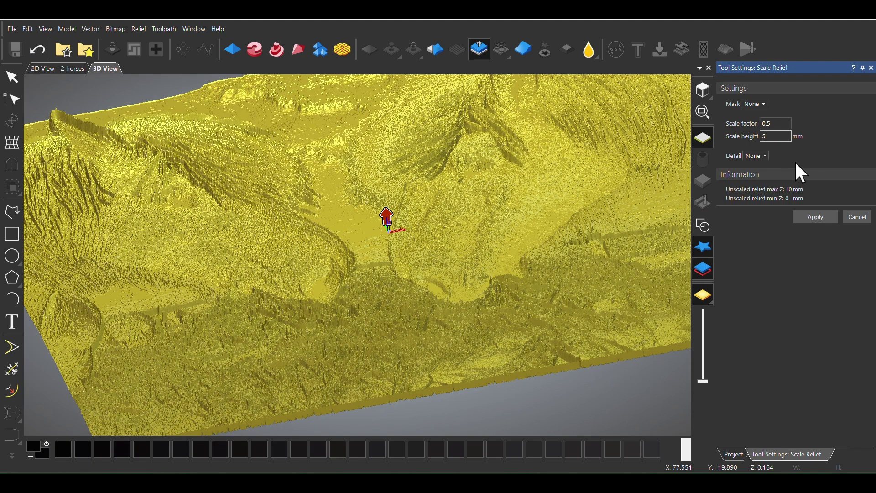
mouse_move(356, 309)
mouse_down()
mouse_move(346, 303)
mouse_move(341, 273)
mouse_move(352, 315)
mouse_up()
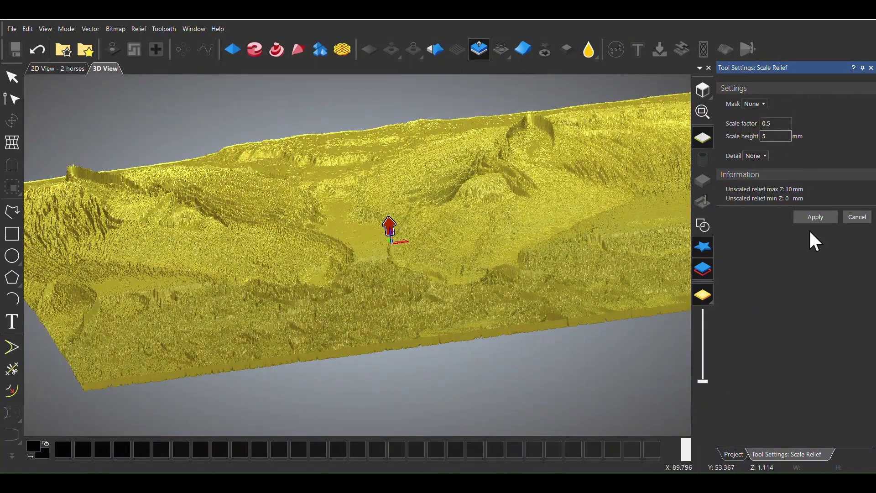
click(815, 215)
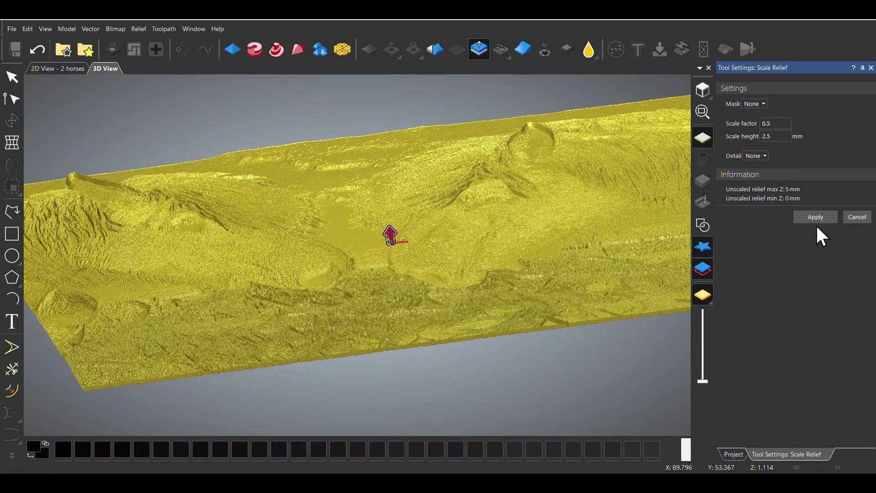
- Close the relief scaling settings and invert the horse relief
drag(481, 246, 422, 269)
scroll(423, 272, up, 3)
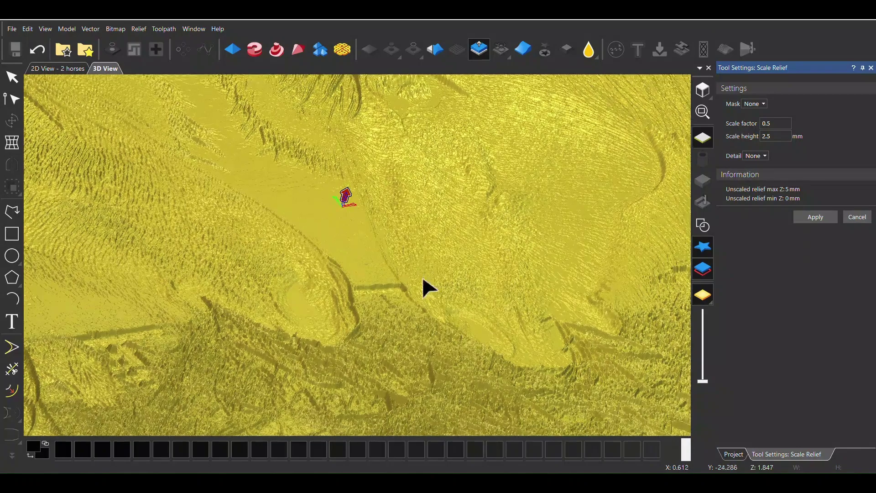
scroll(431, 274, down, 3)
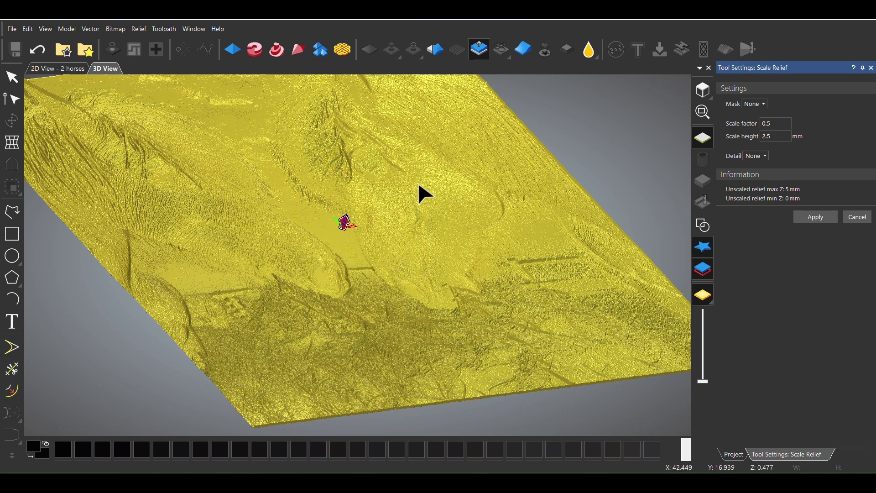
click(871, 68)
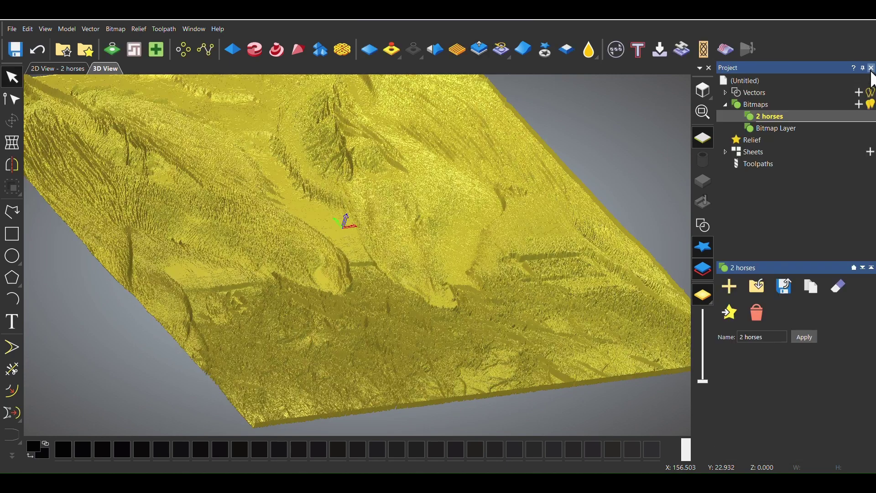
click(501, 48)
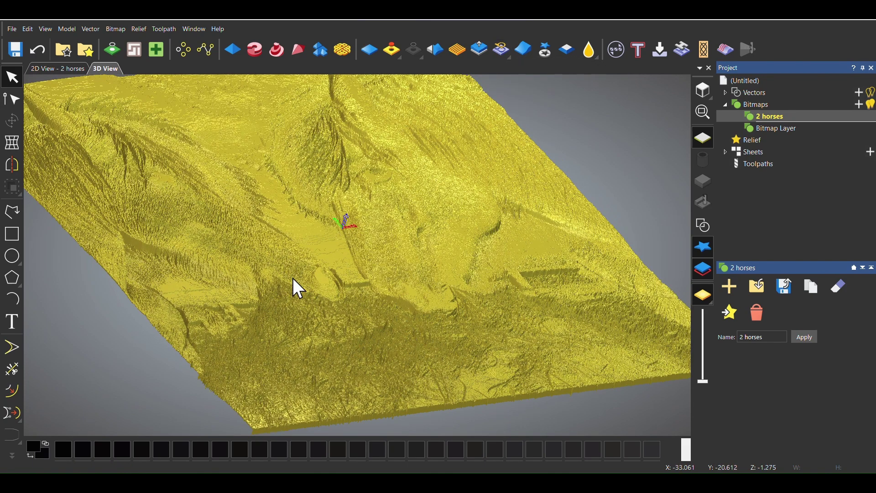
- Examine the roughness of the inverted relief around the horses' muzzles and the hay from oblique angles
drag(372, 303, 439, 330)
scroll(402, 321, up, 2)
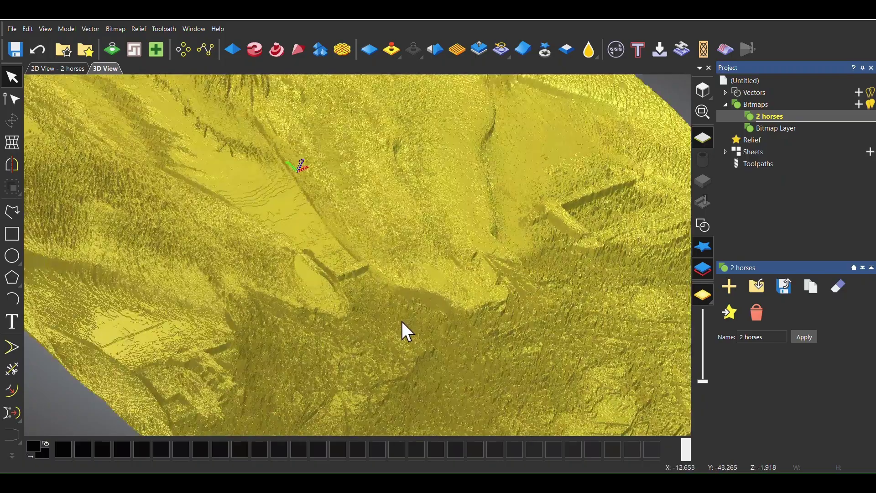
scroll(393, 322, down, 1)
drag(384, 317, 436, 289)
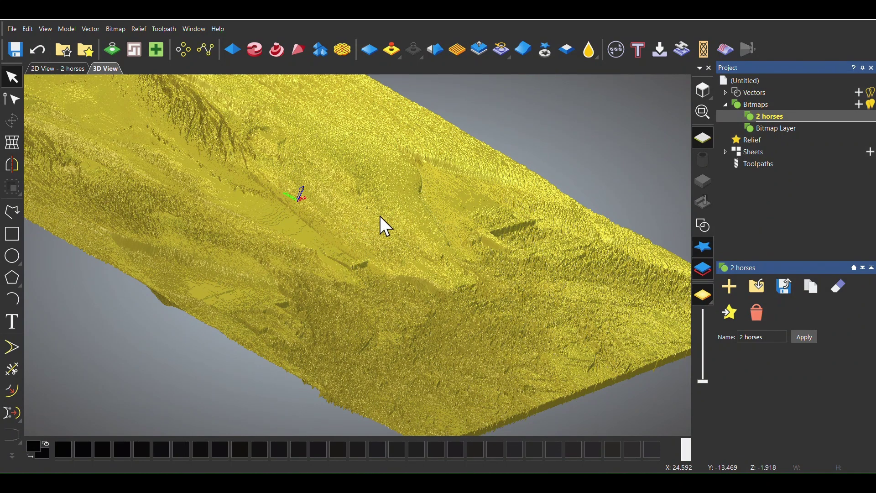
drag(412, 327, 391, 351)
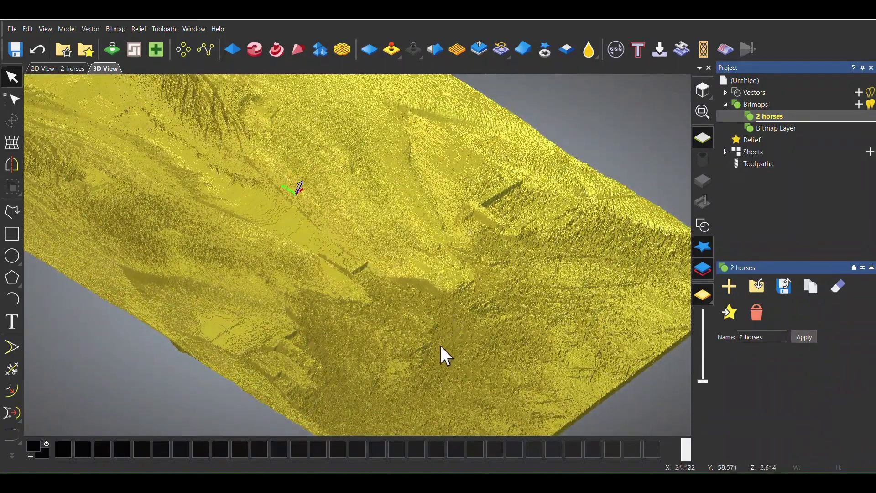
drag(484, 350, 540, 182)
scroll(377, 214, up, 5)
scroll(377, 214, down, 3)
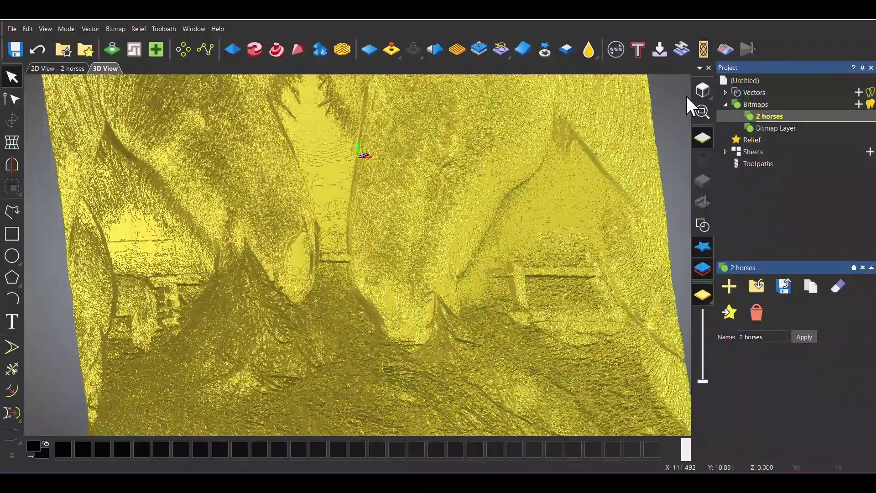
- View the whole relief from straight above, then inspect its fine texture close up and its front edge from a low angle
click(703, 89)
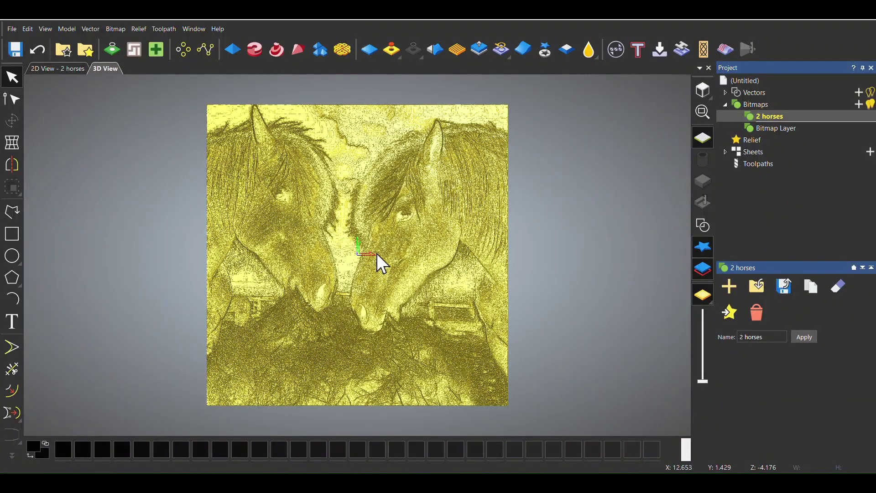
drag(385, 249, 280, 278)
scroll(361, 267, up, 3)
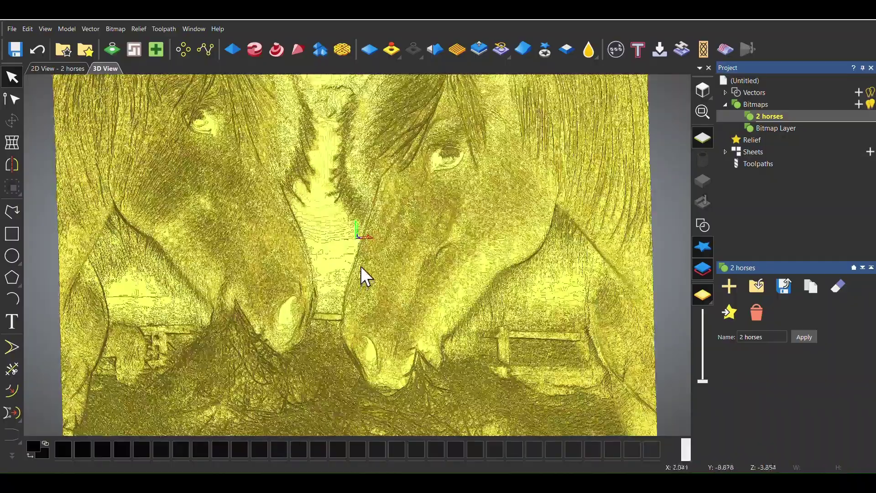
scroll(360, 266, up, 5)
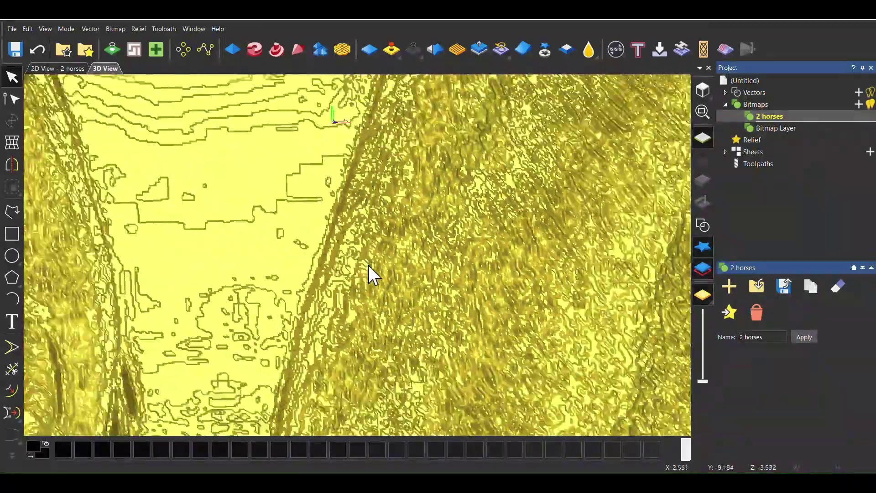
scroll(367, 272, down, 5)
drag(362, 274, 322, 360)
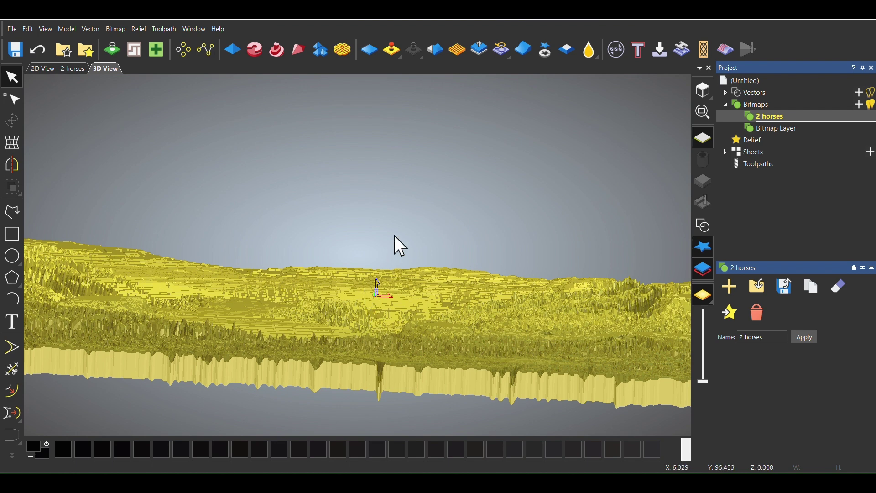
- Start Smooth Relief on the whole relief and preview a smooth strength of 100 %
click(434, 51)
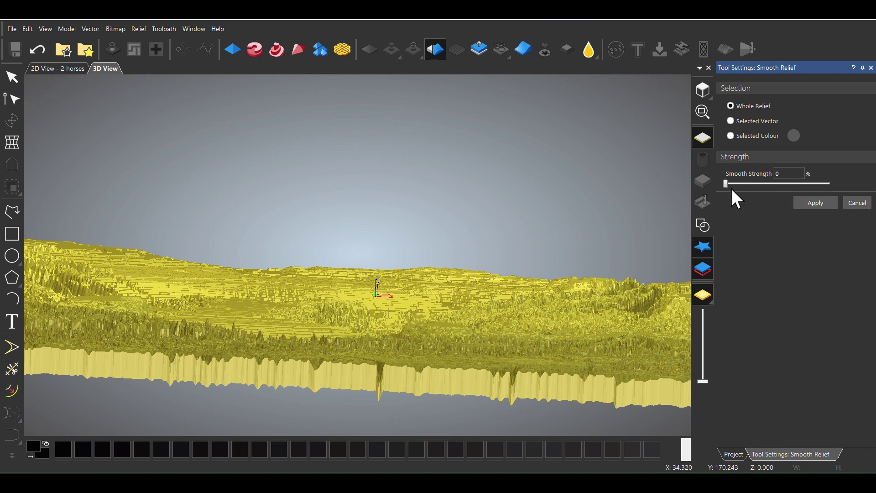
drag(727, 183, 845, 182)
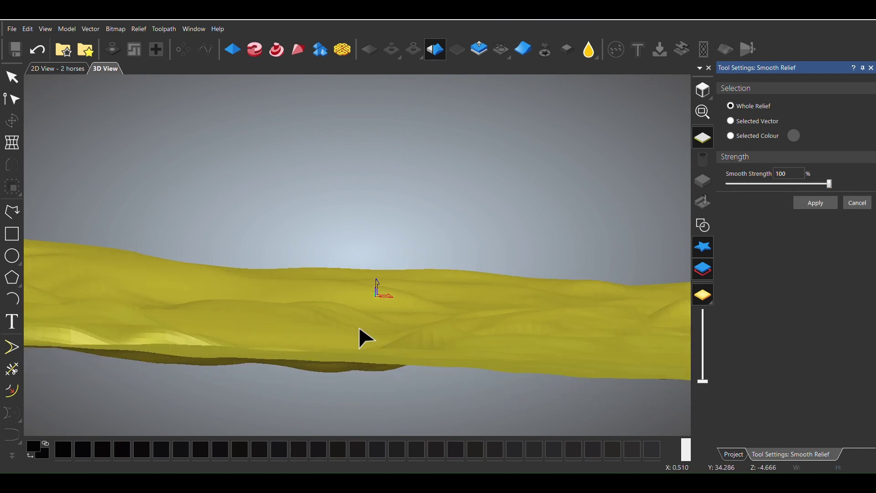
mouse_move(368, 328)
mouse_down()
mouse_move(374, 288)
mouse_move(369, 301)
mouse_move(387, 340)
mouse_move(362, 334)
mouse_up()
scroll(389, 314, down, 6)
scroll(371, 316, up, 3)
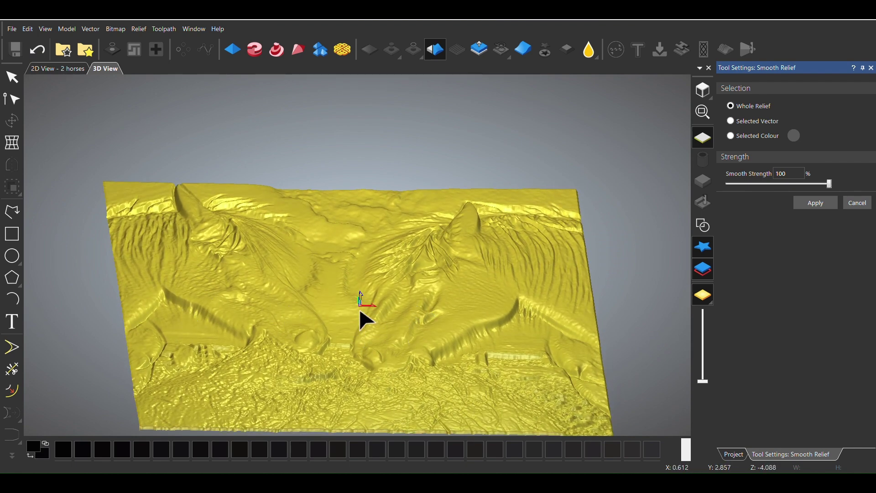
scroll(365, 320, up, 2)
scroll(371, 323, down, 3)
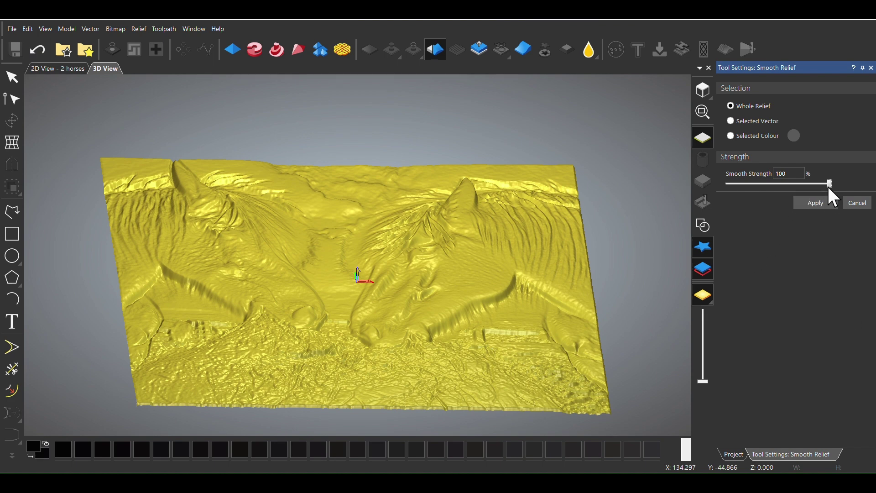
- Set the smooth strength for the whole relief to 50 %
click(789, 174)
key(BackSpace)
key(BackSpace)
key(BackSpace)
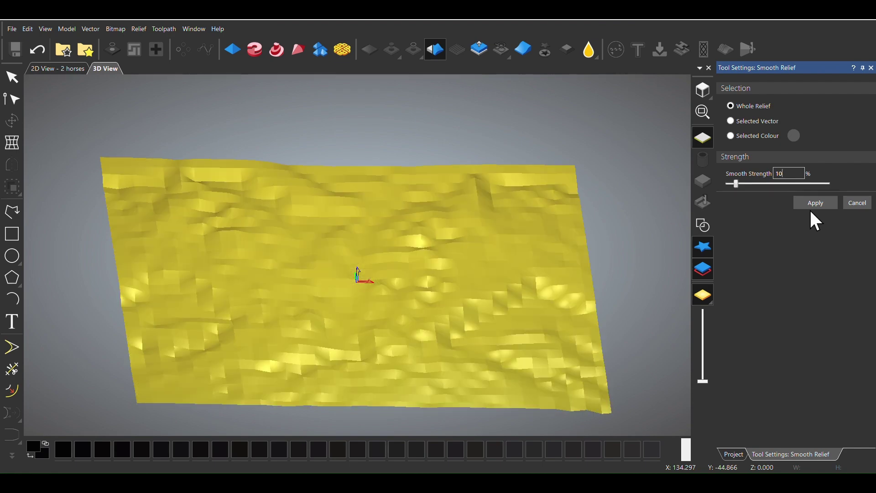
text(50)
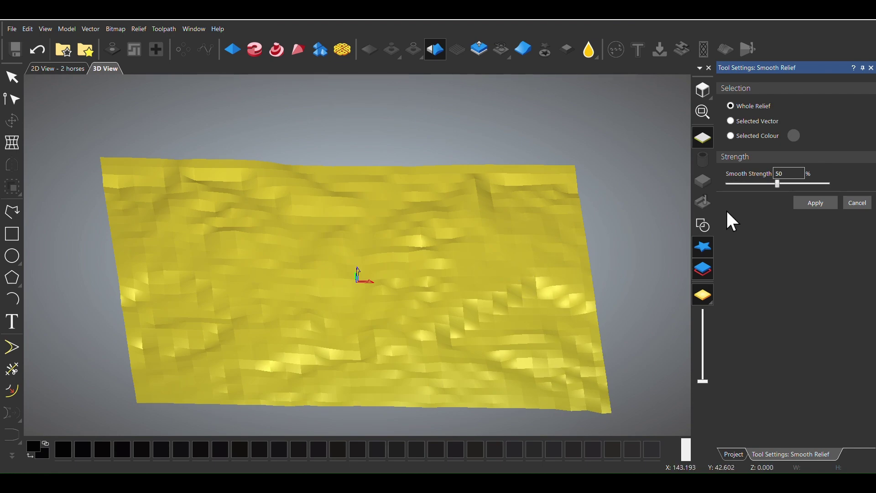
- Check how much detail the 50 % smoothing preview keeps in the horses' heads, manes and the hay
scroll(249, 341, up, 1)
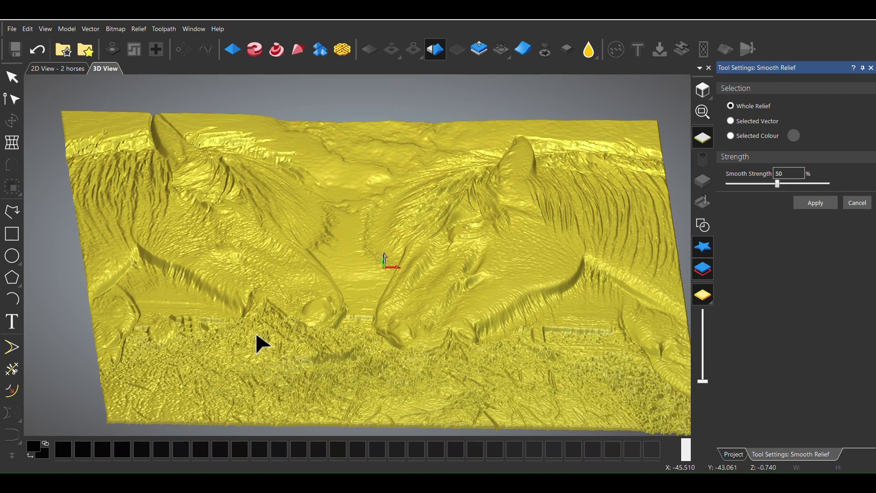
scroll(256, 335, down, 1)
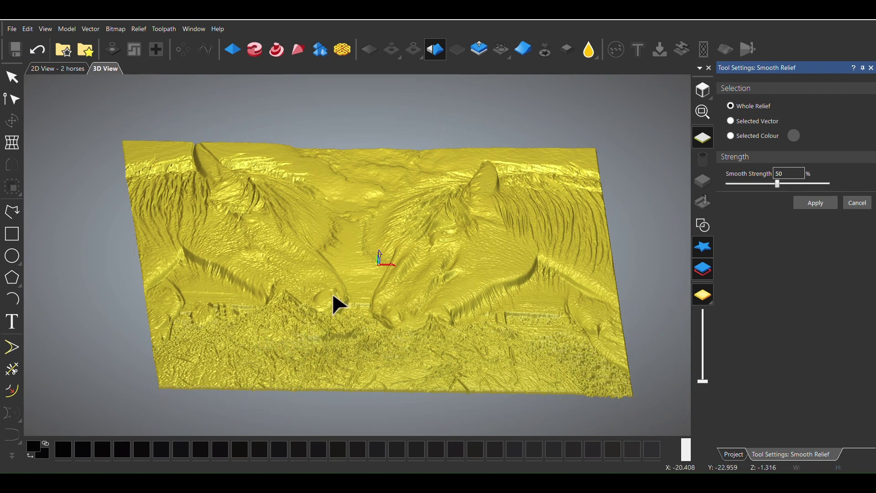
scroll(368, 289, up, 1)
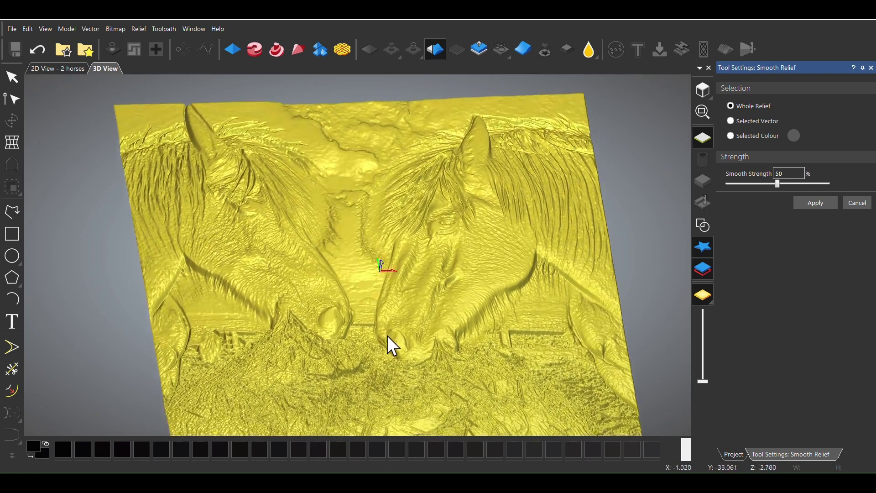
drag(386, 336, 345, 351)
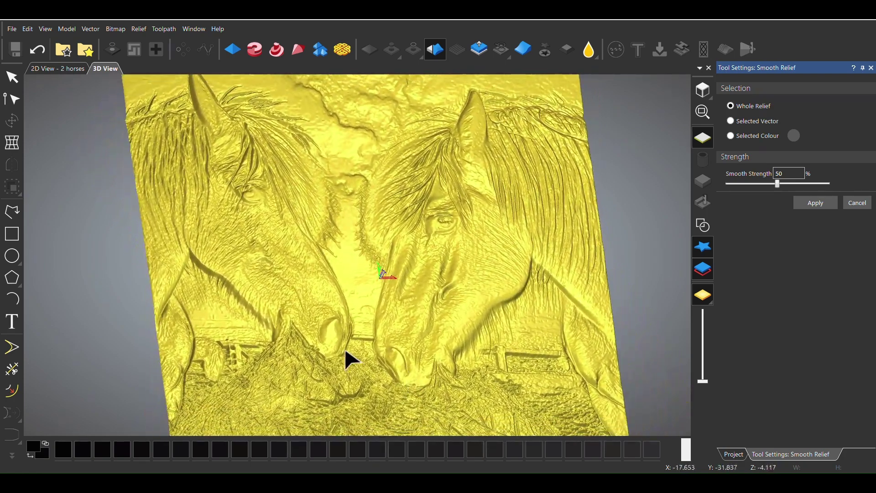
scroll(346, 351, up, 1)
scroll(346, 351, down, 5)
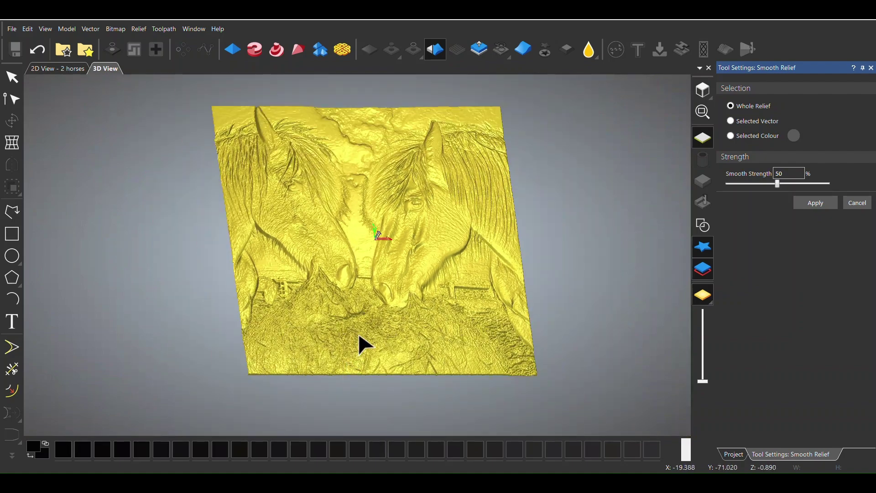
scroll(360, 337, up, 2)
drag(361, 338, 338, 383)
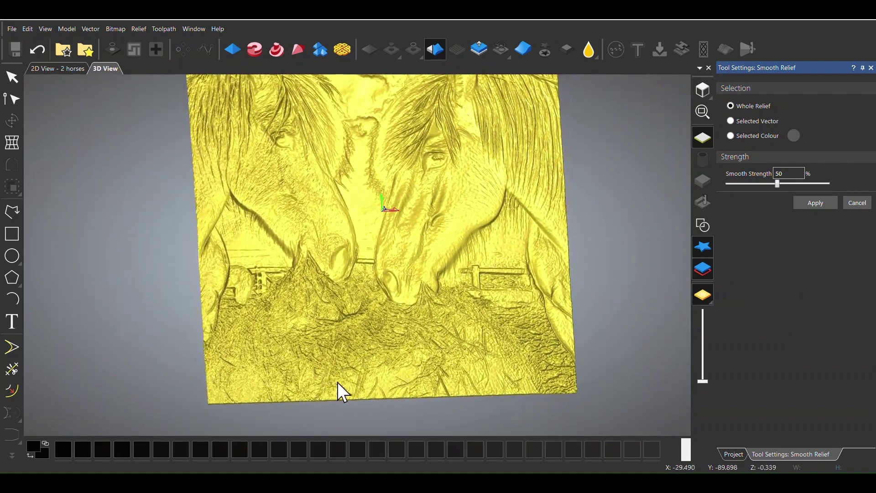
- Apply the smoothing to the whole relief and close the smoothing settings
click(816, 203)
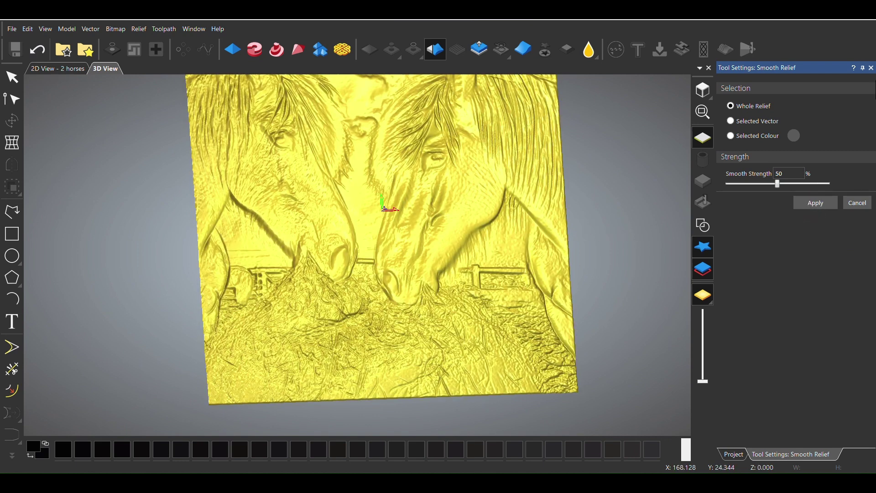
click(871, 67)
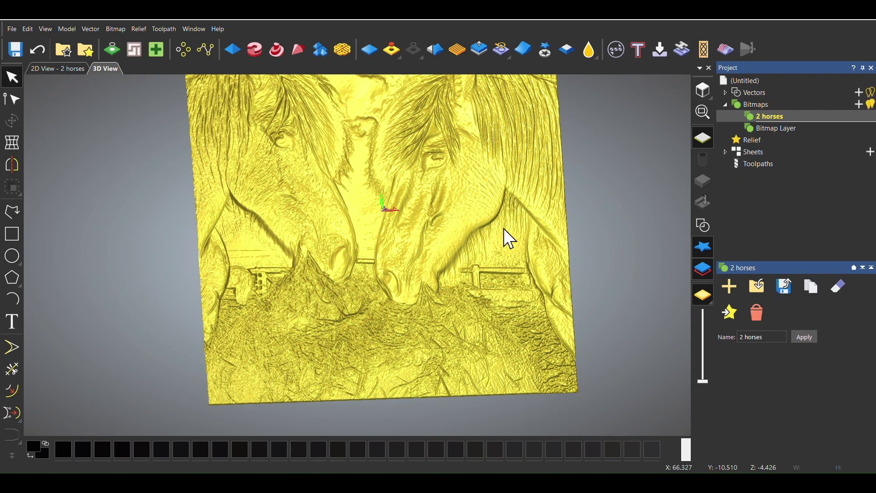
drag(423, 223, 449, 258)
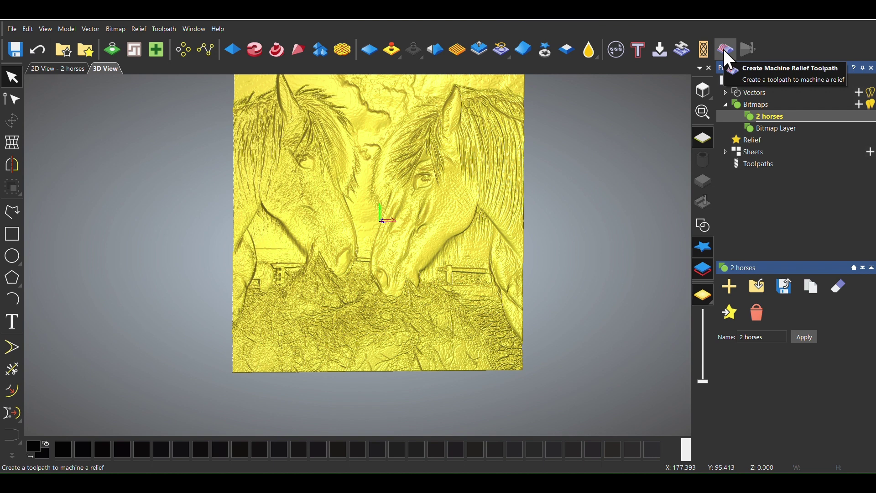
- Start a 3D Machine Relief toolpath for the smoothed horse relief
click(742, 165)
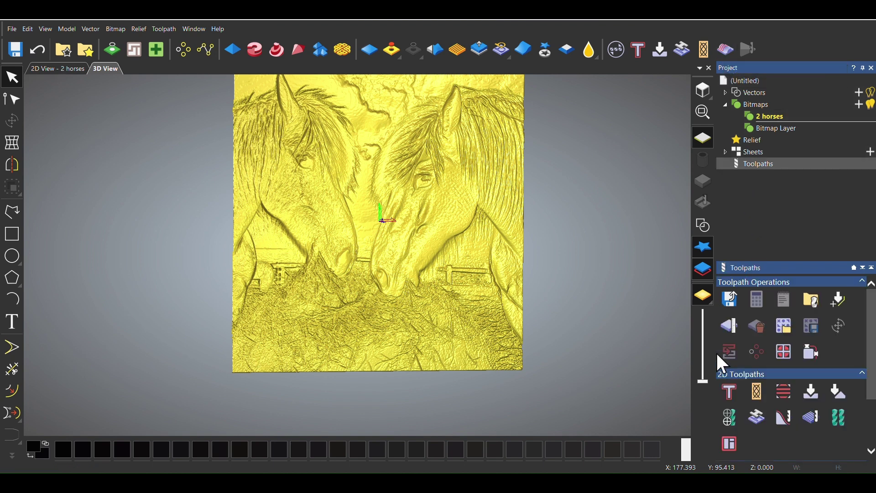
scroll(729, 365, down, 1)
scroll(730, 356, down, 2)
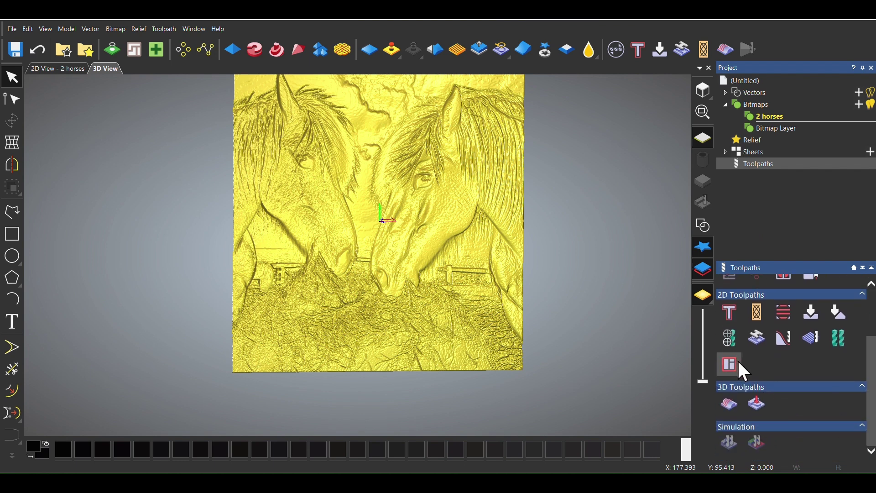
click(730, 405)
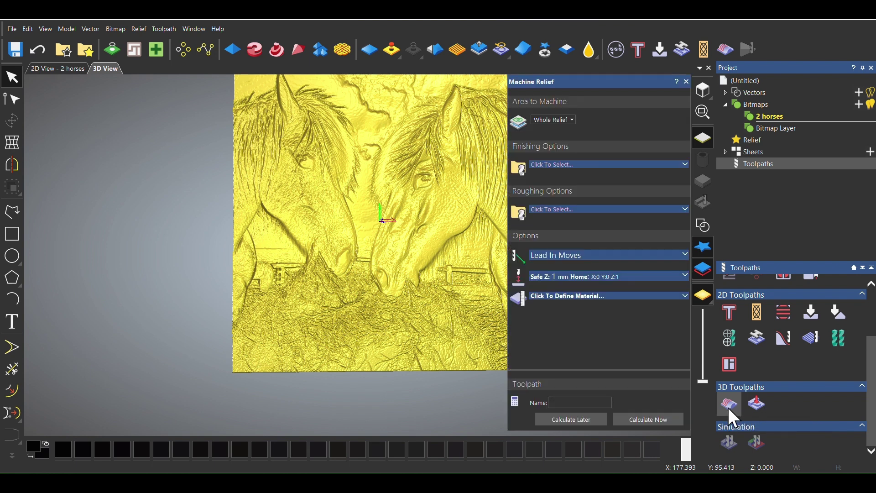
- Choose the 0.5 6mm ball nose from the metric wood or plastic tools for finishing, and show its cutting parameters
click(566, 160)
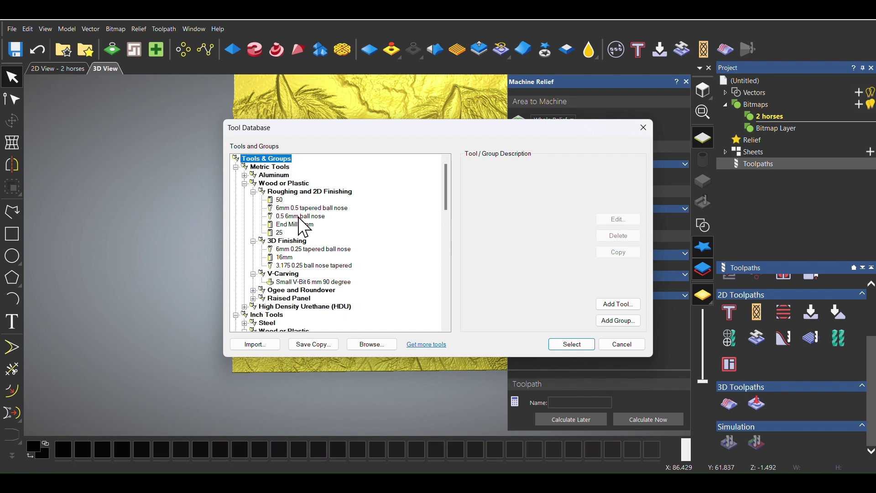
click(300, 216)
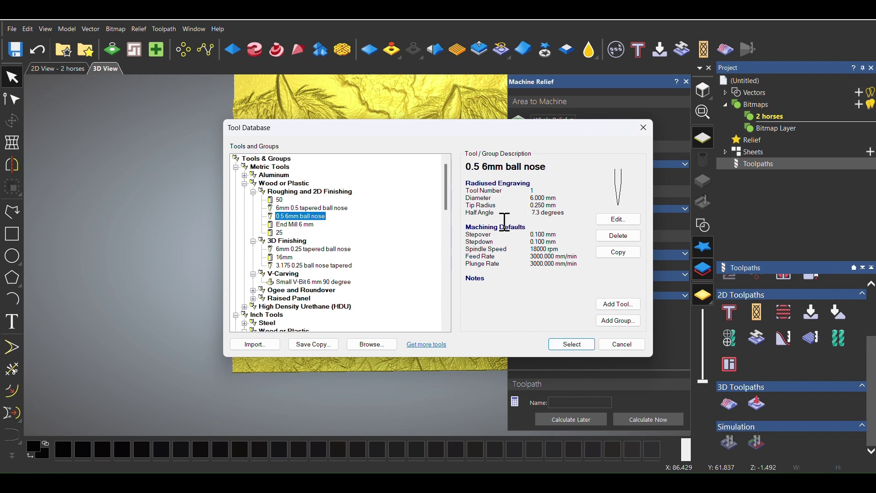
click(571, 343)
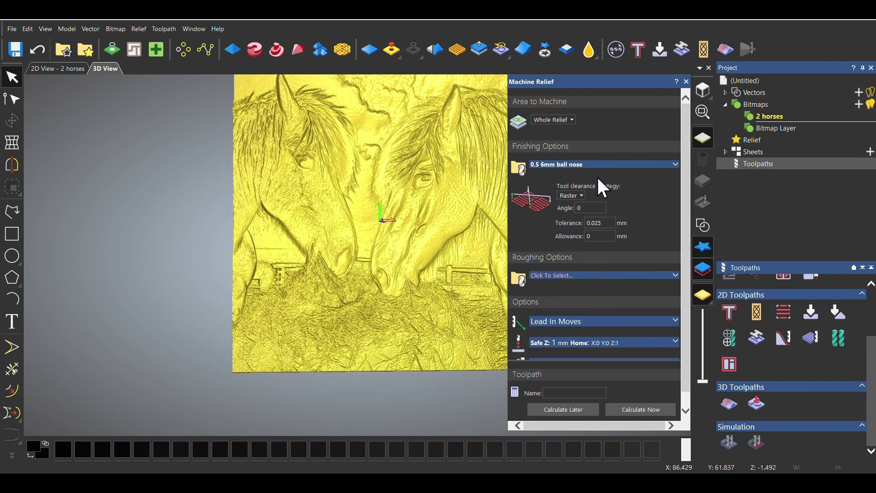
click(586, 164)
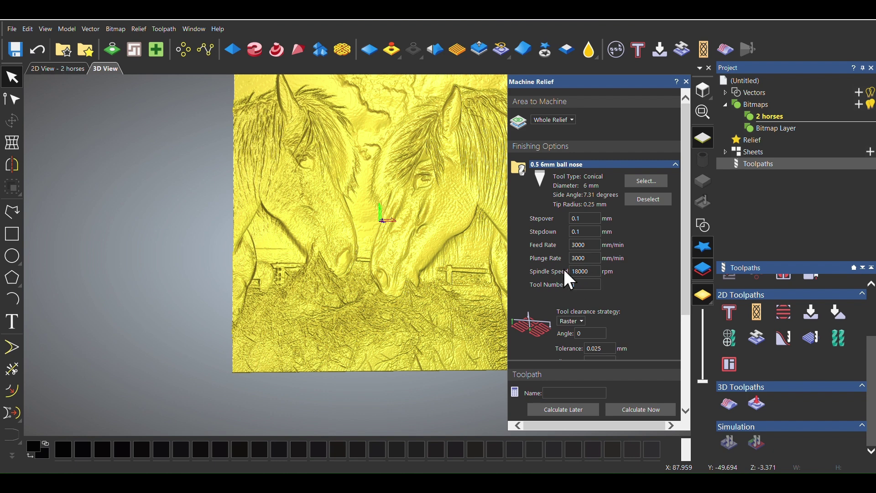
scroll(579, 279, down, 4)
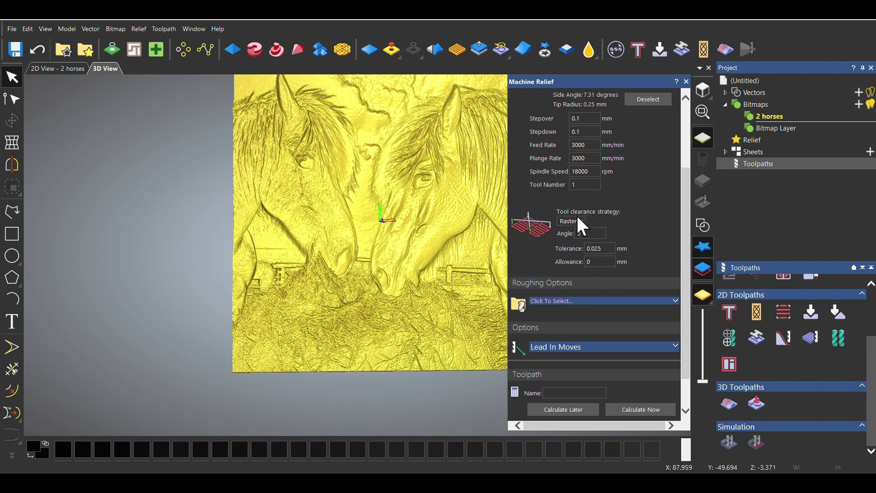
- Choose the Endmill 6.0 mm from the tool database as the roughing tool for the relief toolpath
scroll(563, 224, down, 2)
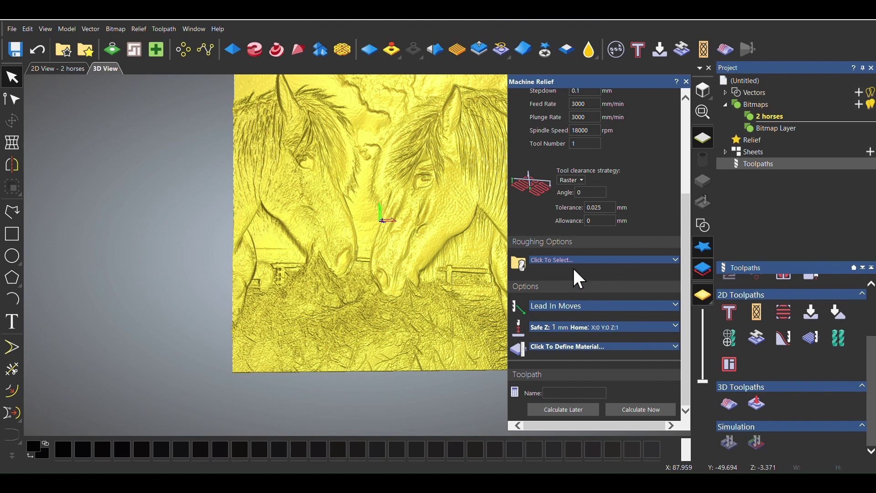
click(593, 259)
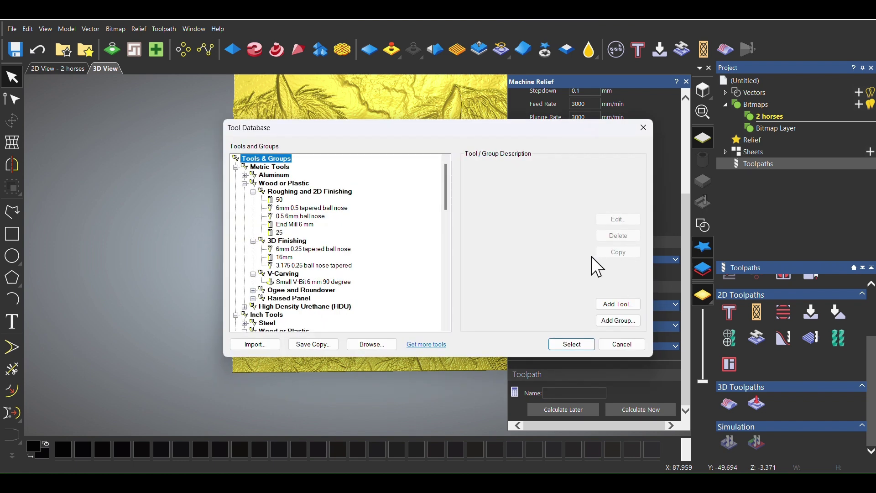
scroll(301, 237, down, 15)
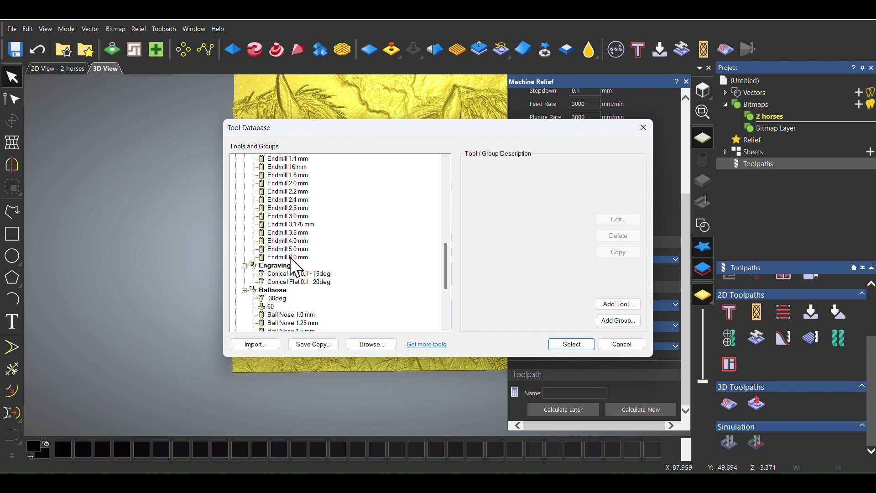
click(292, 258)
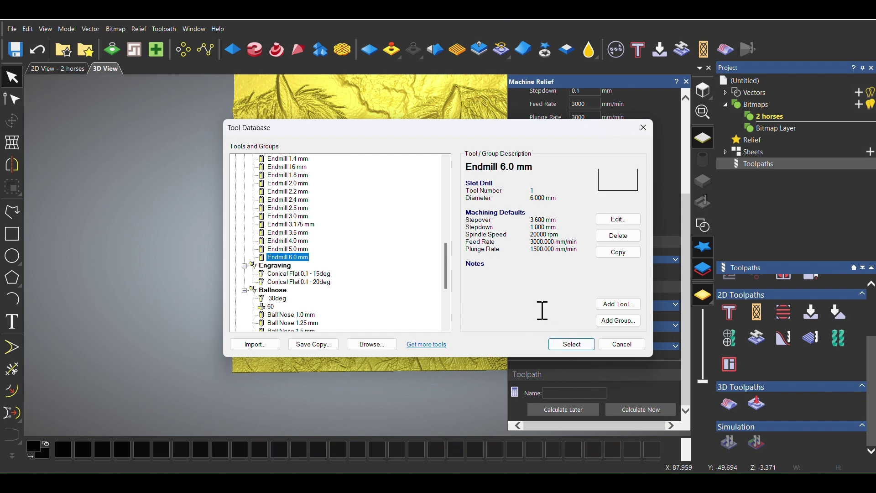
click(576, 344)
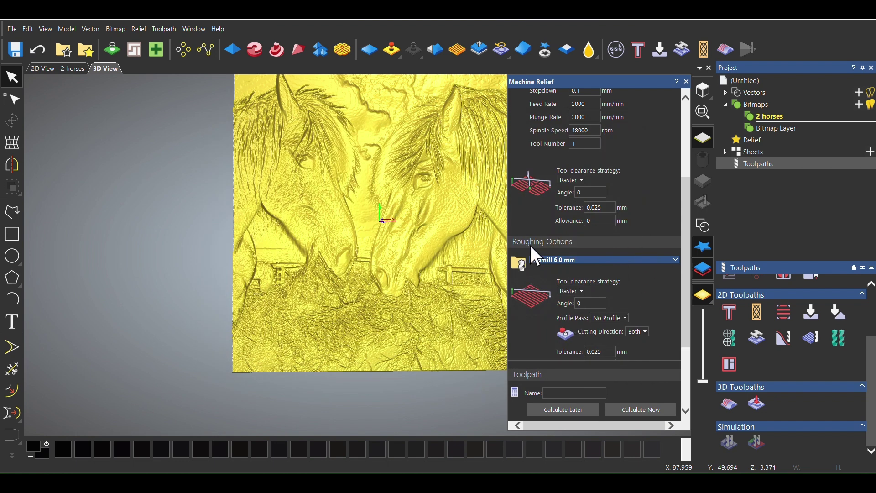
- Set the roughing tool clearance strategy to Offset
scroll(543, 246, down, 2)
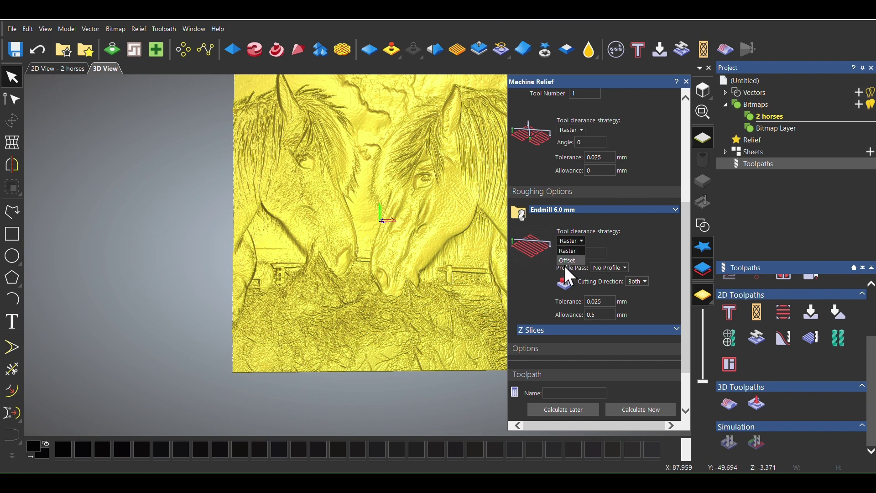
click(566, 261)
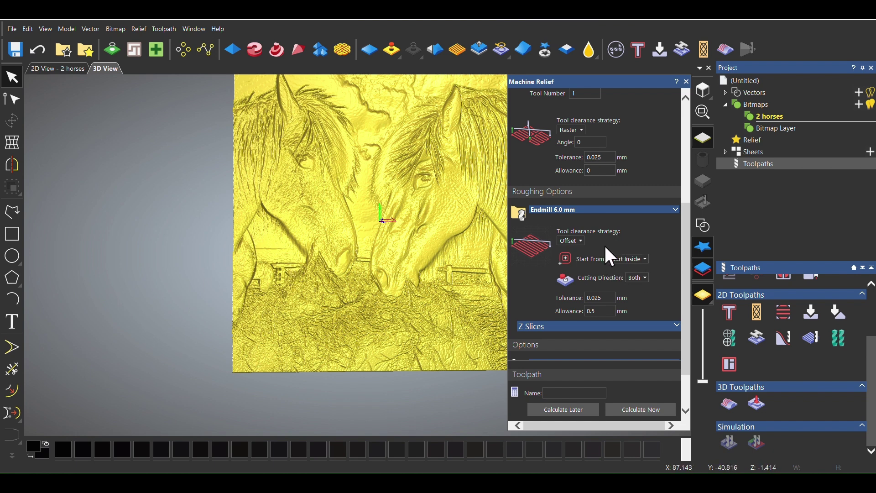
scroll(613, 249, down, 2)
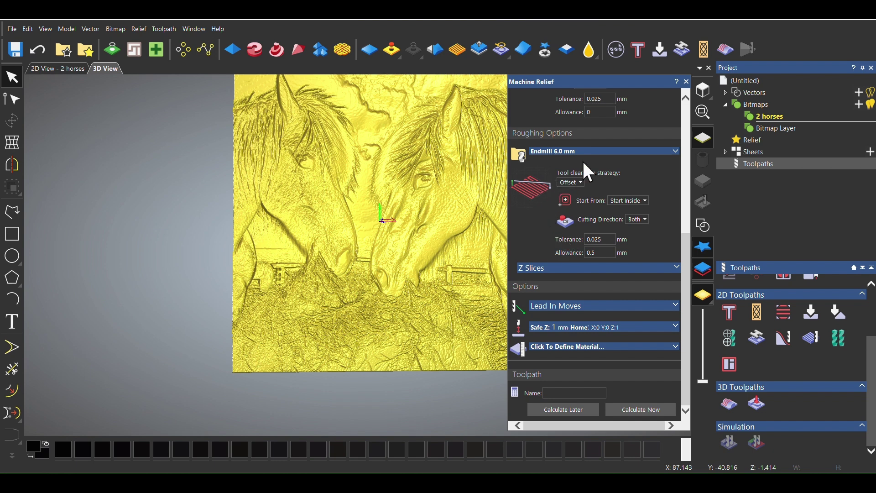
- Show the roughing end mill's cutting parameters and review its stepover, stepdown, feed, plunge, cutting direction and allowance settings
click(590, 150)
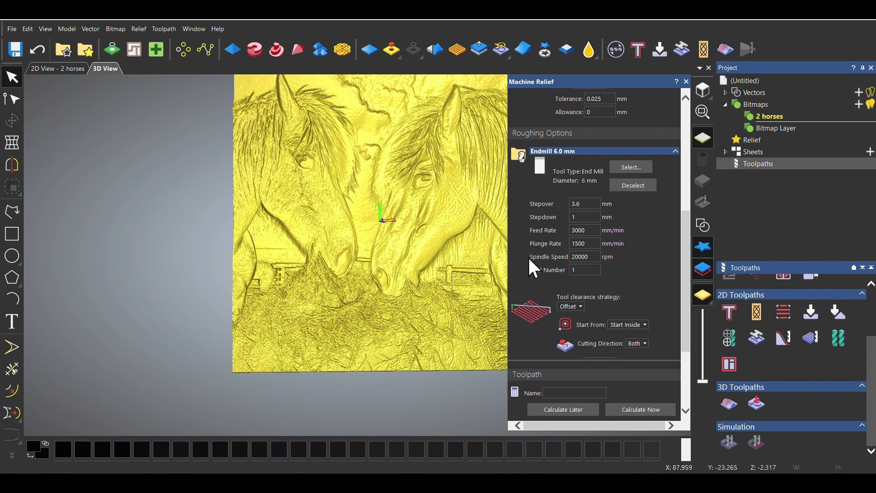
click(584, 241)
click(583, 218)
click(589, 230)
scroll(639, 242, down, 3)
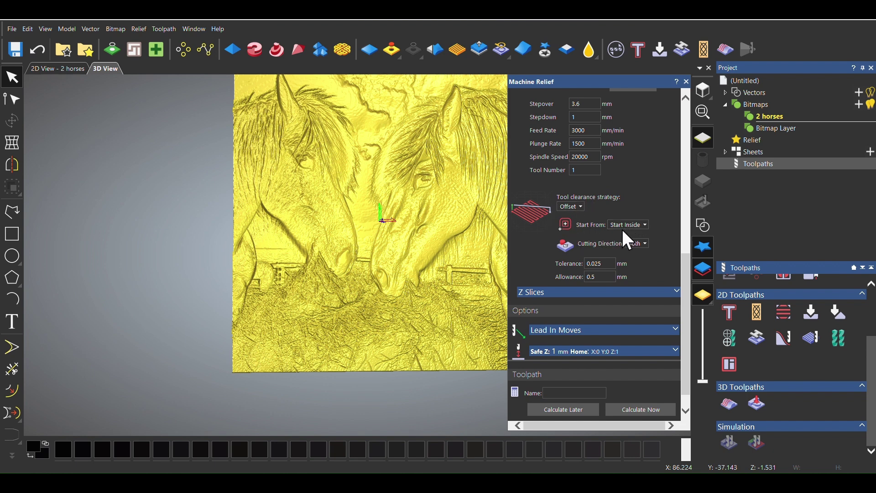
scroll(598, 242, down, 1)
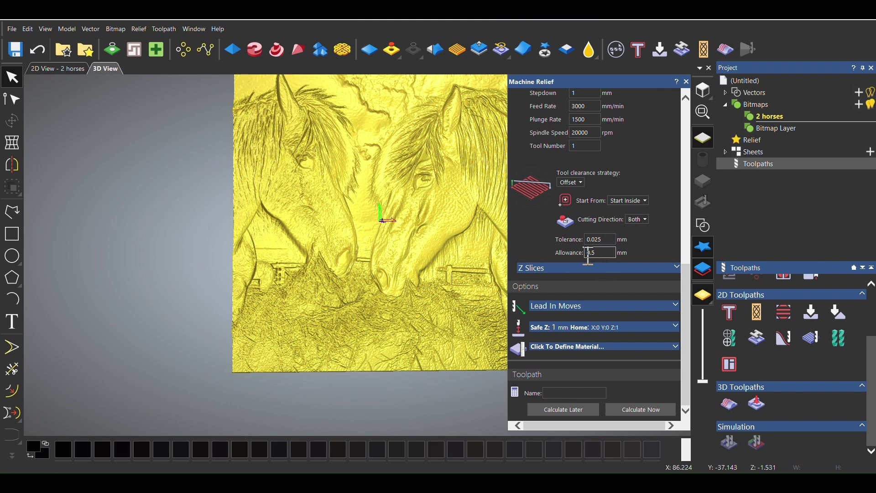
- Define the material as 40 mm thick with Z zero on the top face and a top offset of 0
click(619, 345)
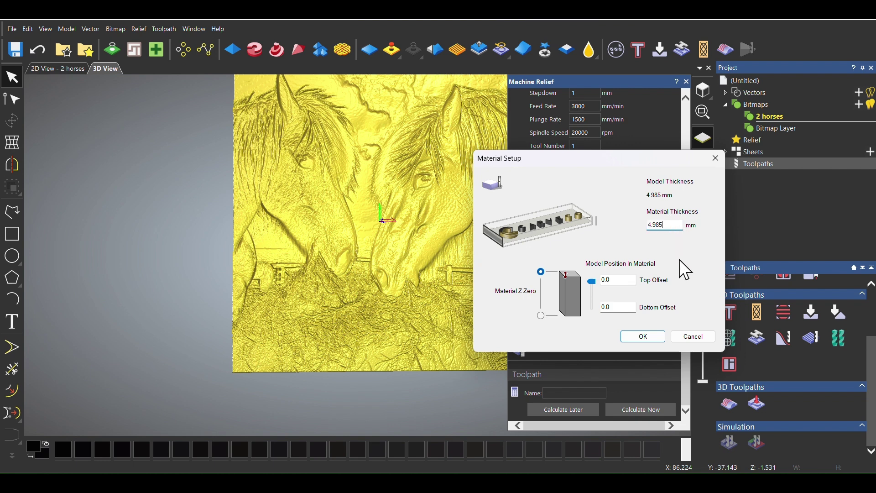
key(BackSpace)
key(BackSpace)
key(BackSpace)
key(BackSpace)
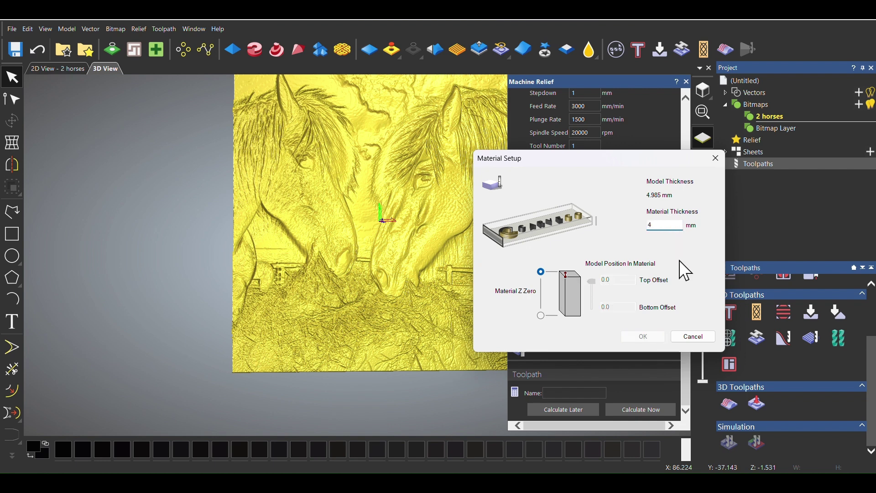
text(0)
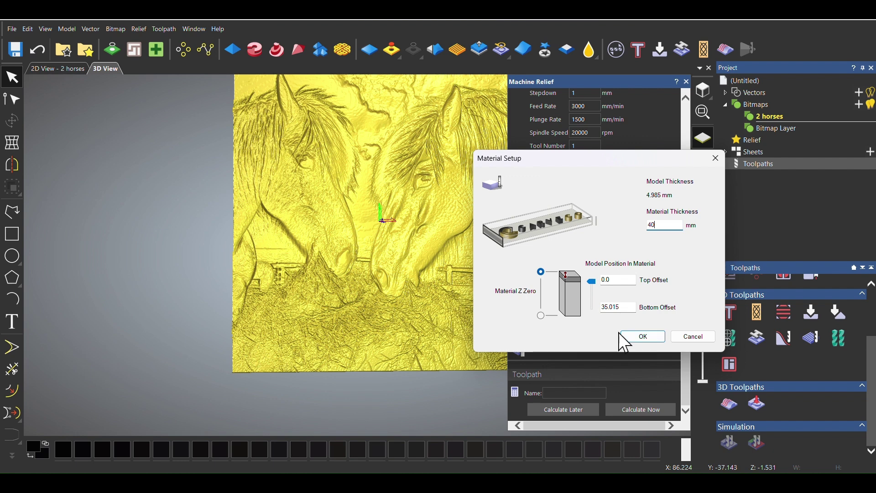
click(647, 338)
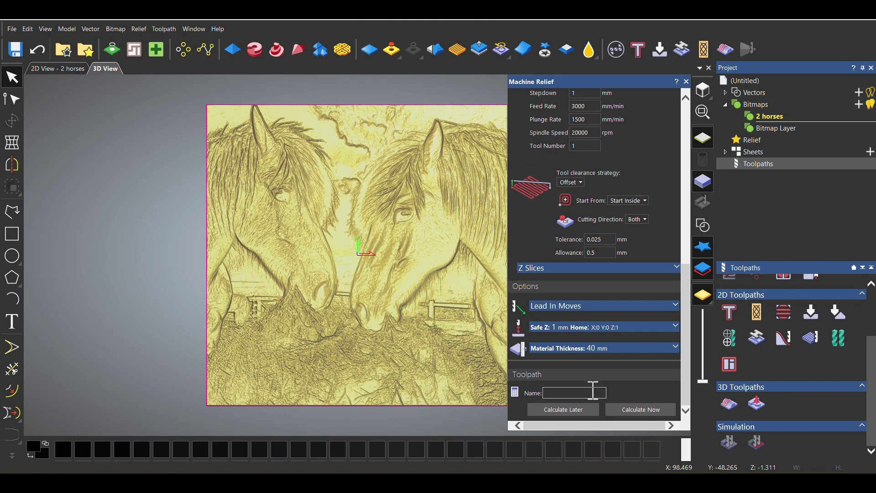
- Calculate the Machine Relief toolpath immediately and expand it in the project tree to list its roughing and finishing passes
click(639, 410)
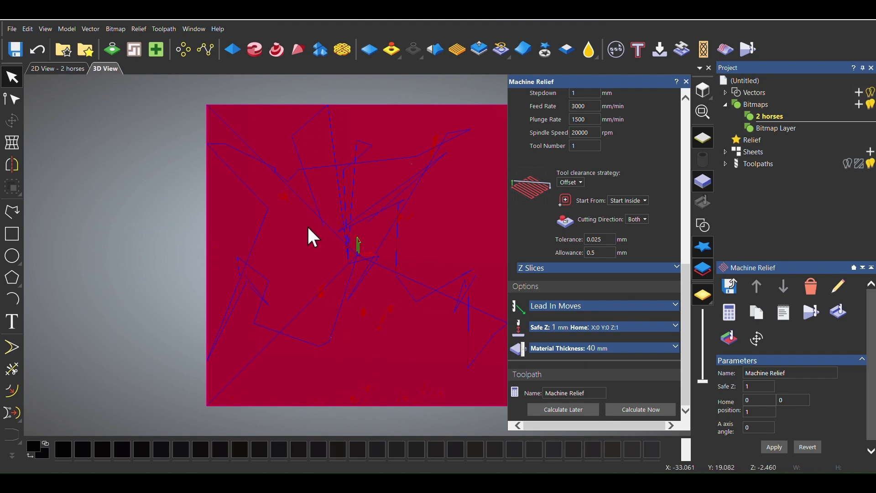
click(731, 161)
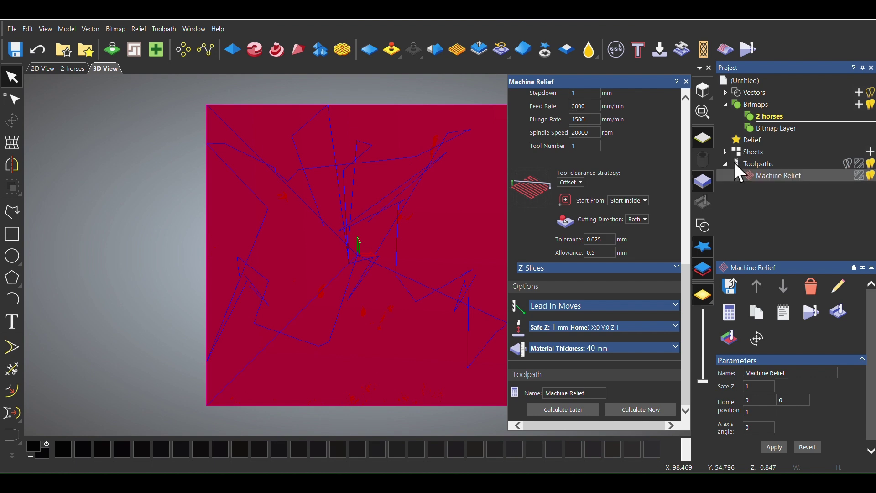
double_click(755, 173)
right_click(751, 177)
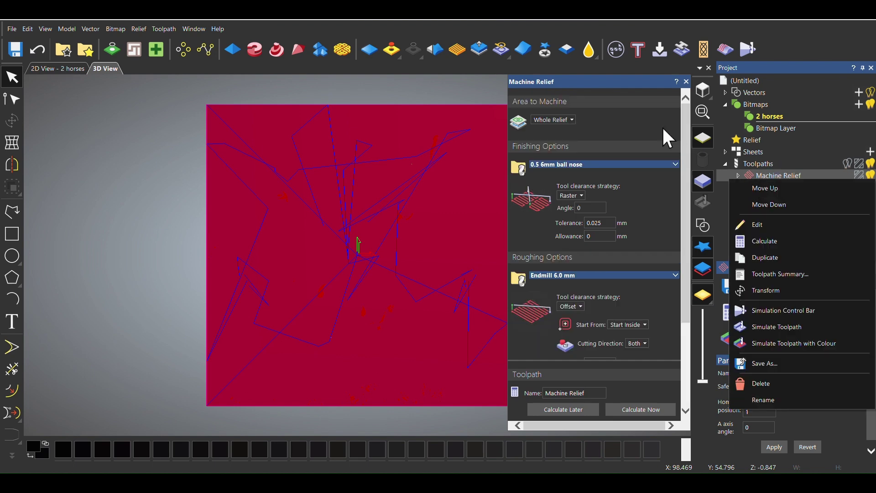
click(685, 78)
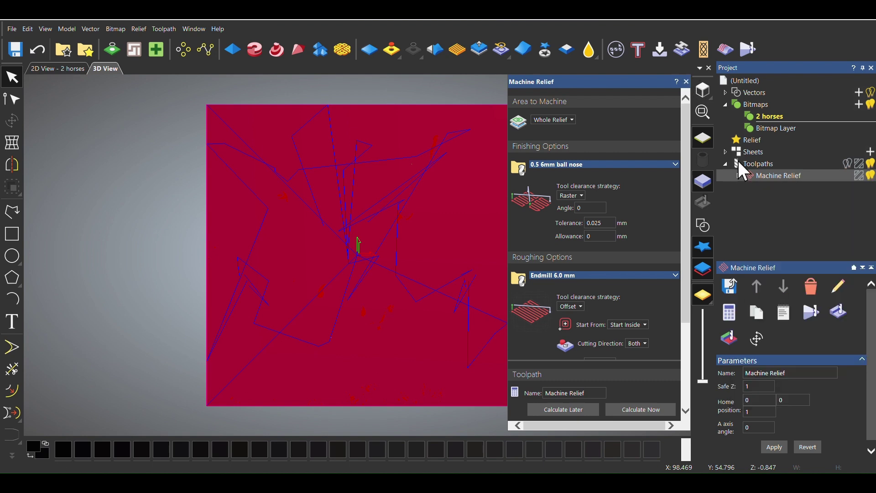
click(737, 175)
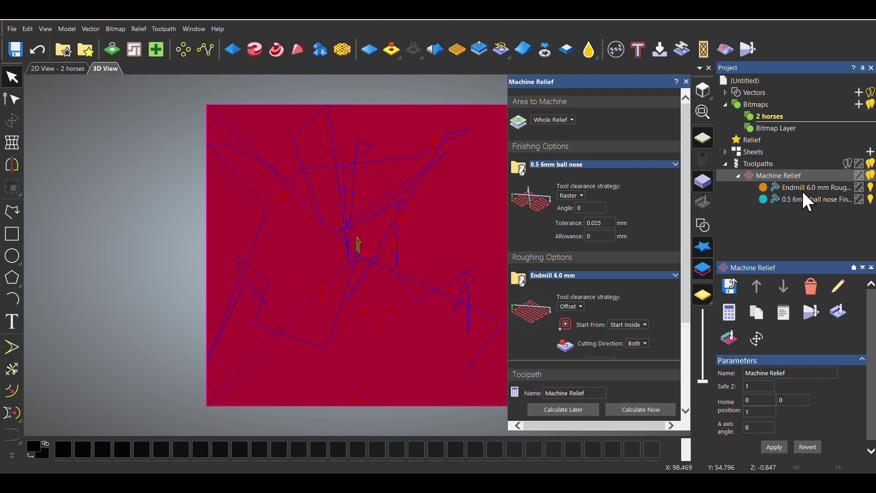
- Inspect the roughing and finishing passes separately by toggling their visibility, leave both hidden, and close the Machine Relief settings
click(870, 200)
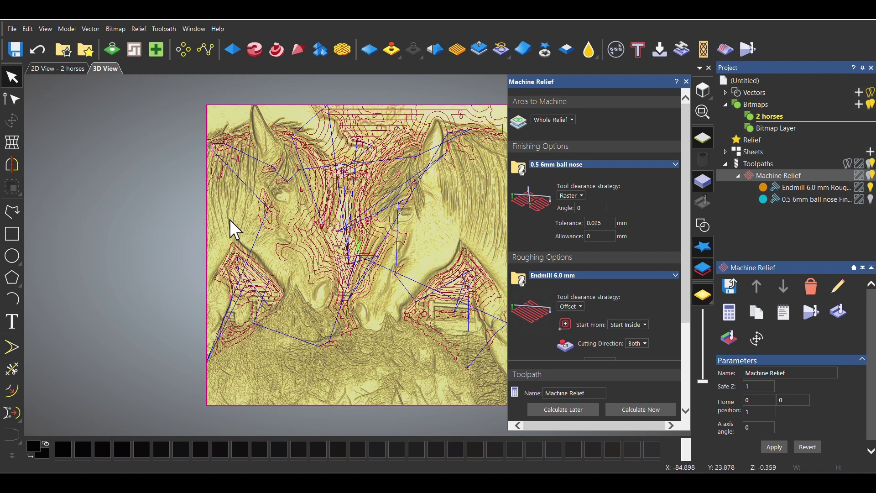
click(871, 188)
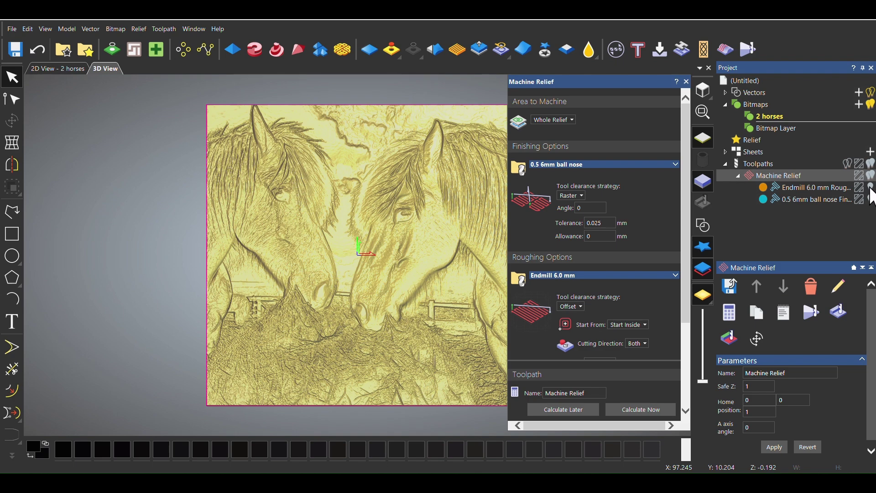
click(871, 188)
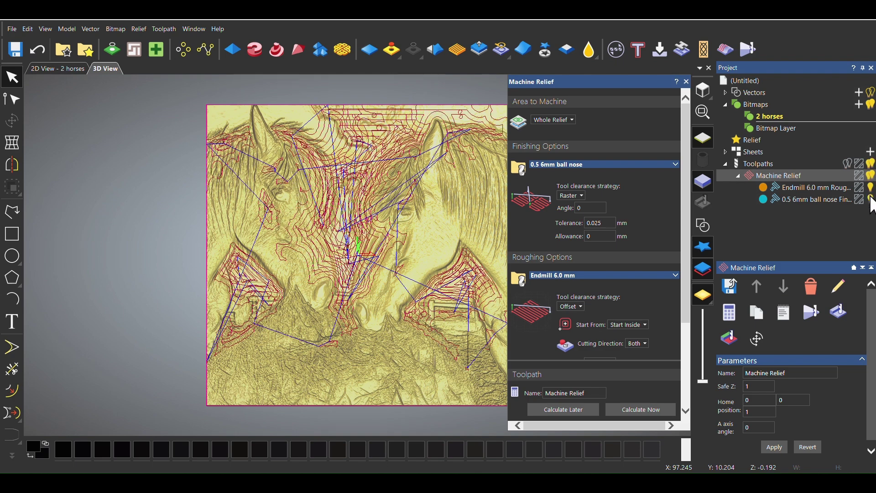
click(871, 200)
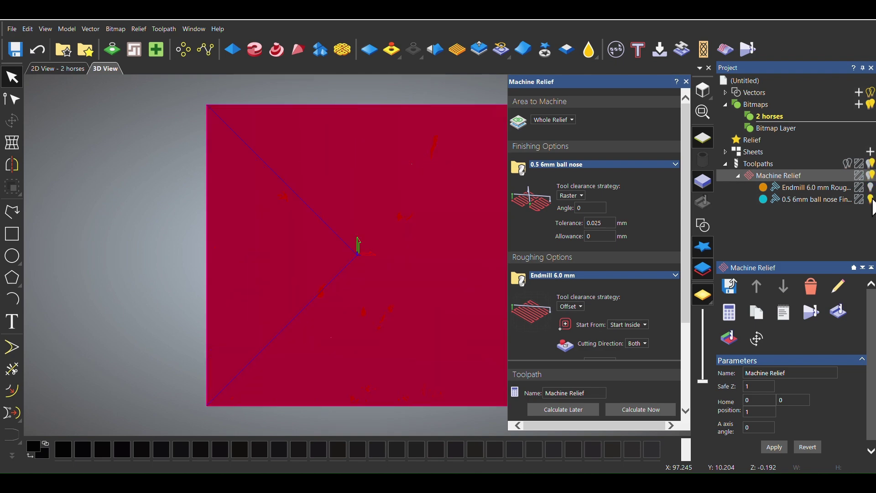
click(871, 200)
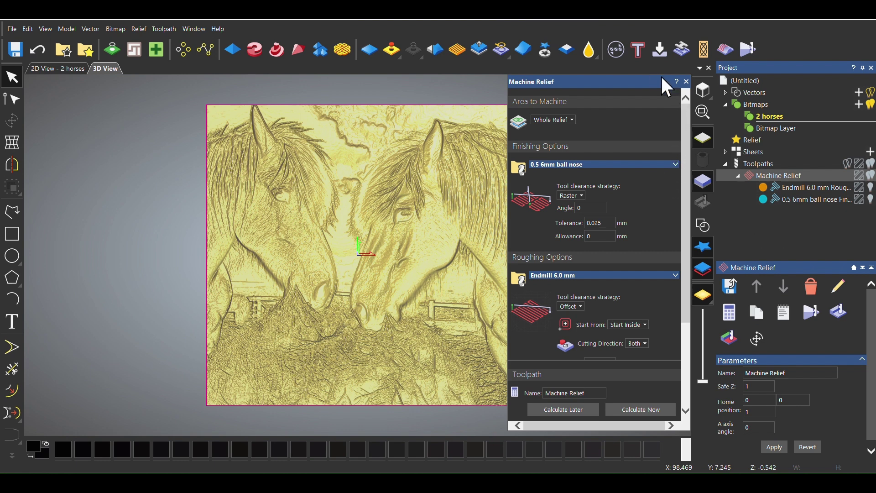
click(686, 82)
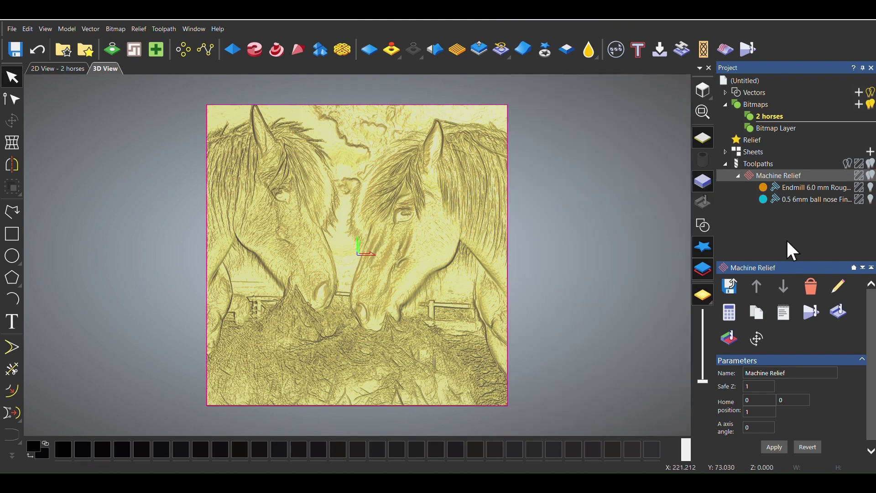
- Simulate the Machine Relief toolpath on the whole model block at Standard resolution
scroll(781, 314, down, 1)
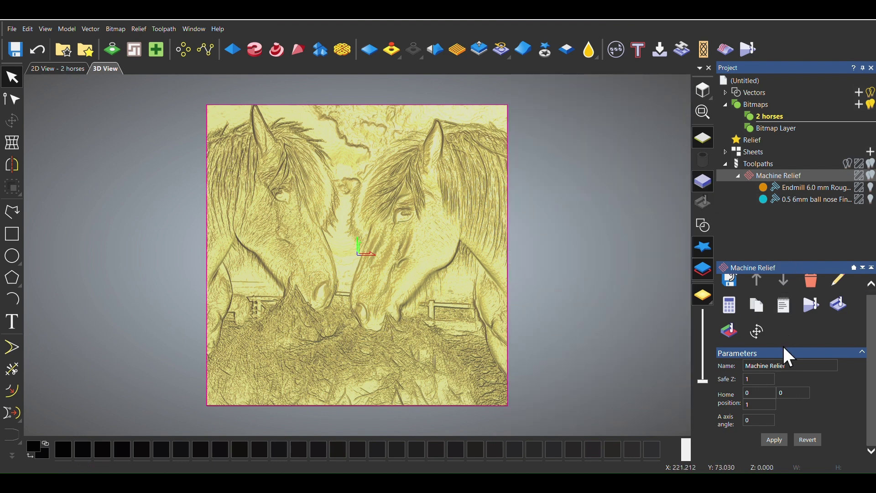
scroll(783, 345, up, 1)
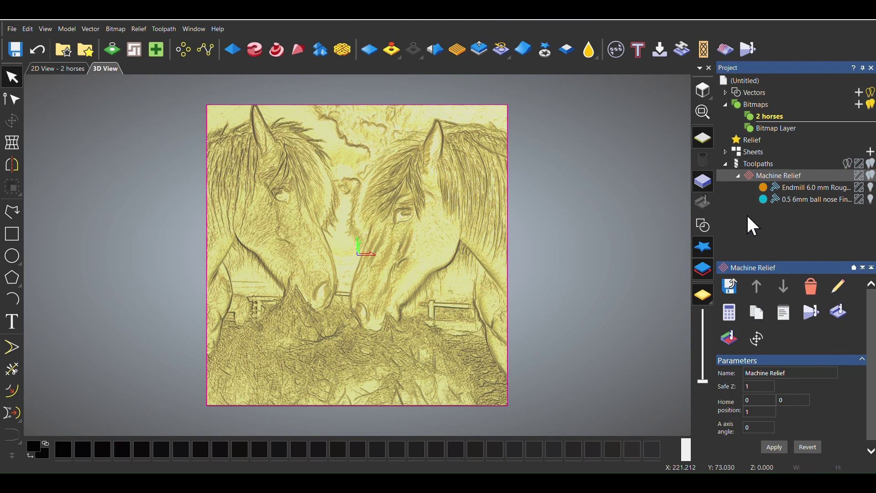
click(842, 315)
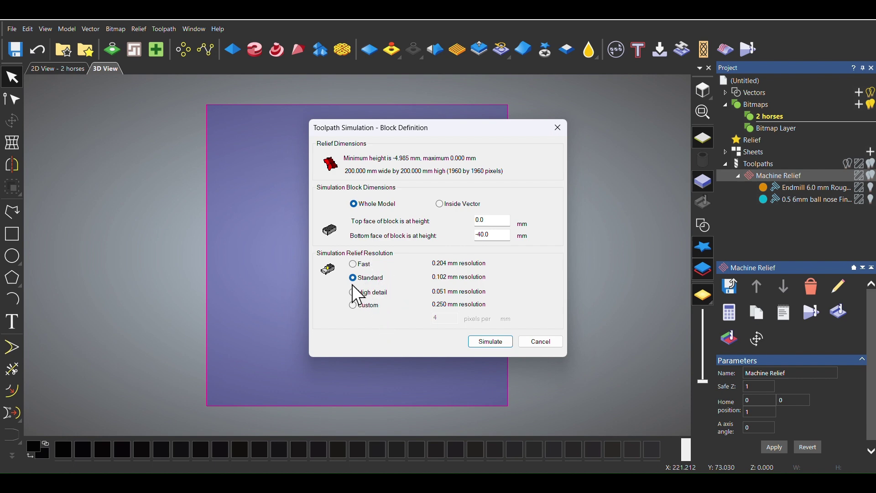
click(489, 341)
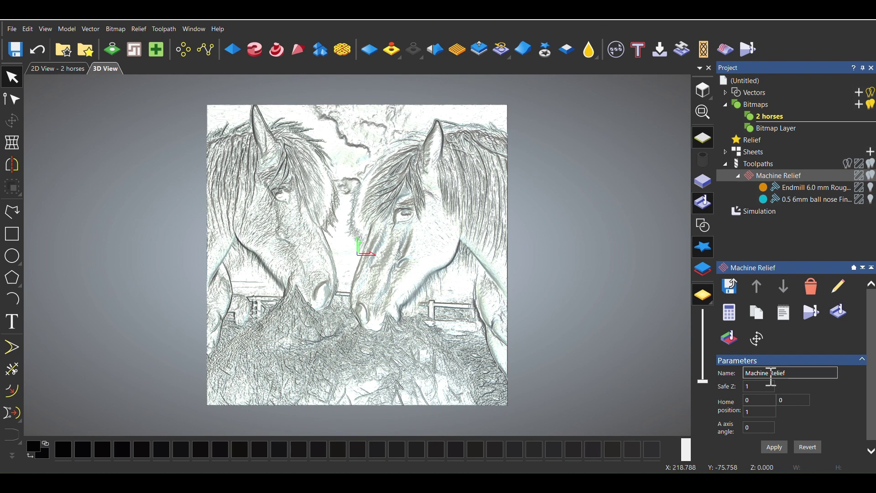
- Set the rendering material of the relief simulation to Medium Oak (H)
scroll(788, 368, down, 1)
scroll(787, 390, up, 1)
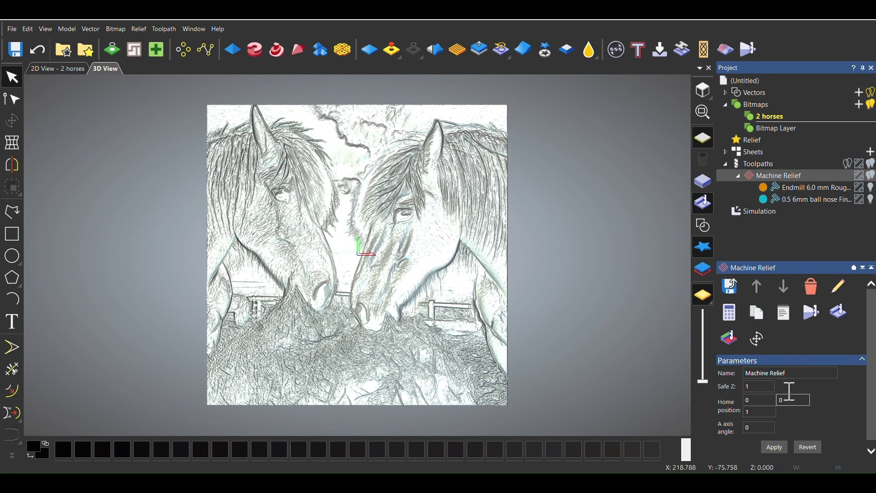
click(752, 210)
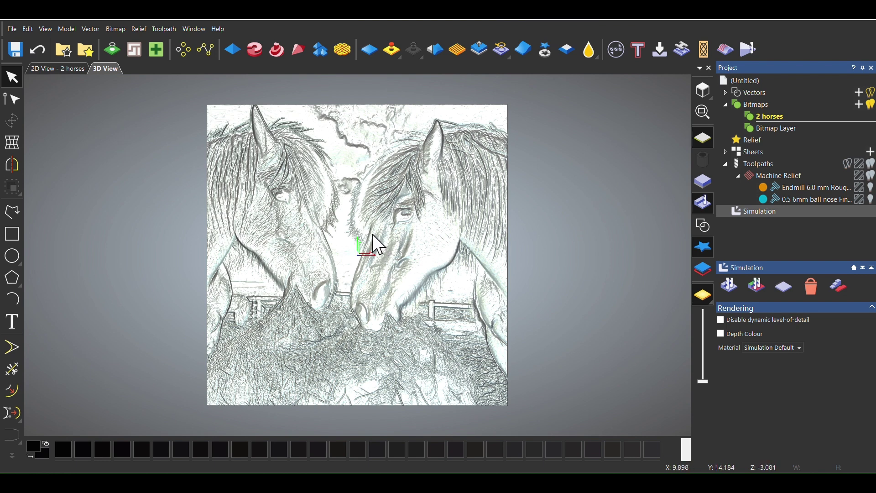
click(772, 347)
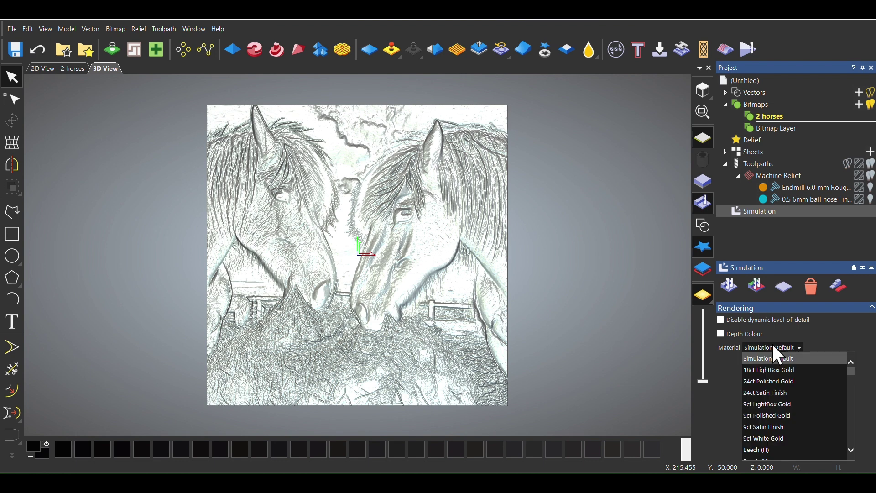
scroll(781, 386, down, 10)
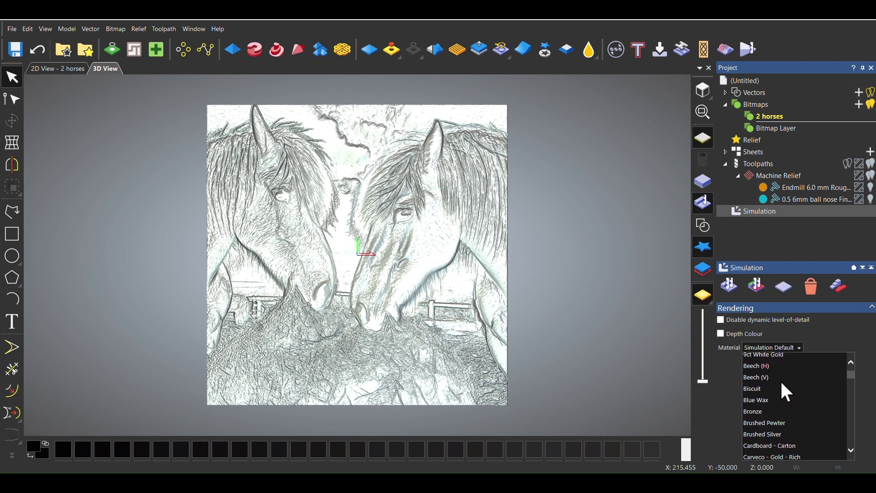
scroll(781, 391, down, 12)
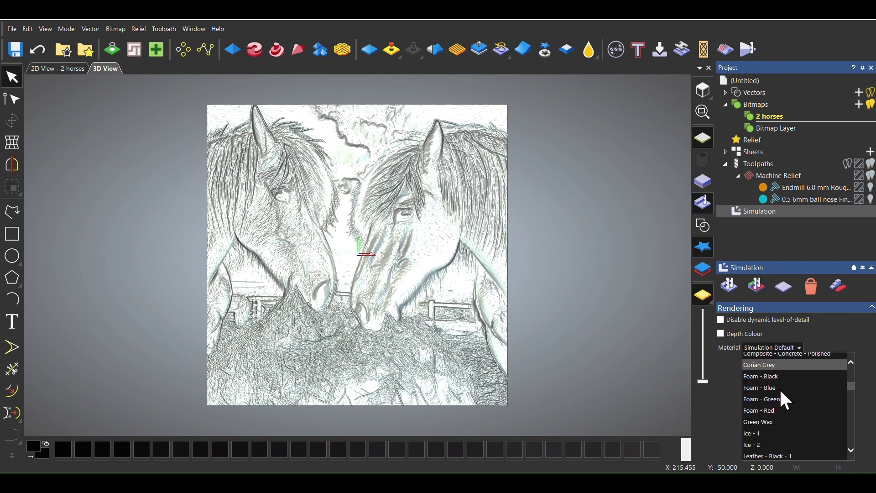
scroll(781, 393, down, 8)
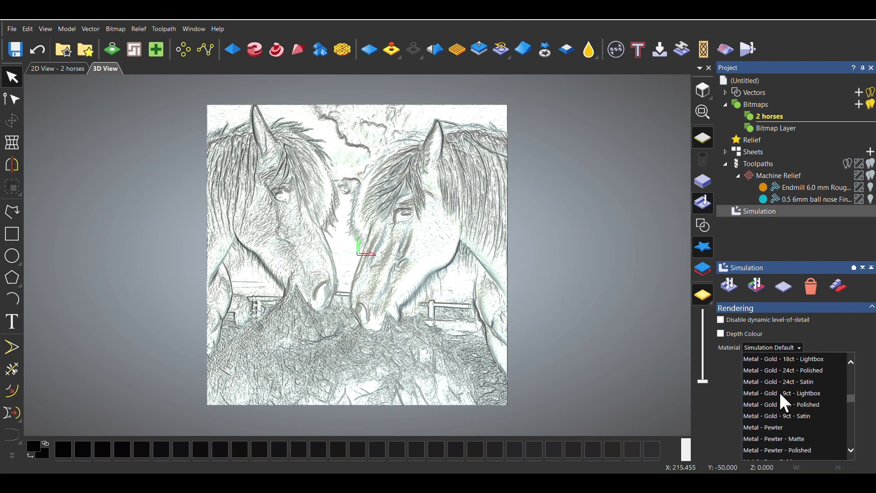
scroll(788, 401, down, 3)
scroll(787, 401, up, 6)
scroll(806, 415, up, 1)
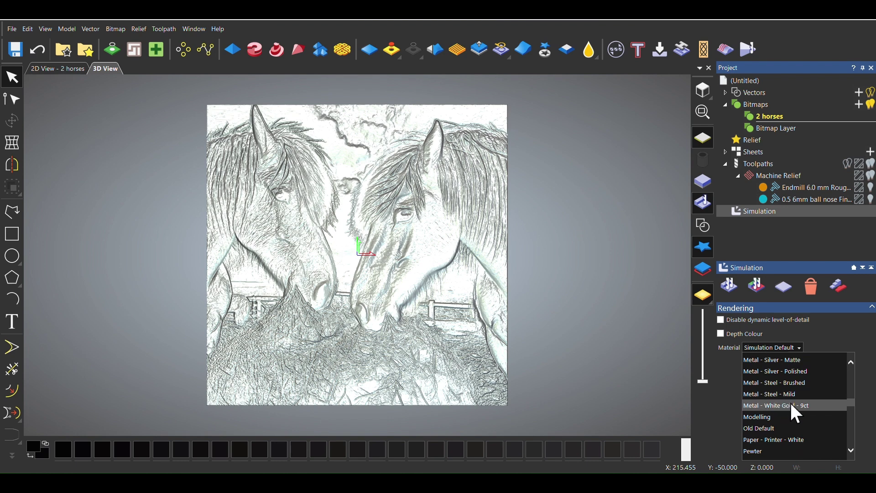
scroll(785, 404, up, 4)
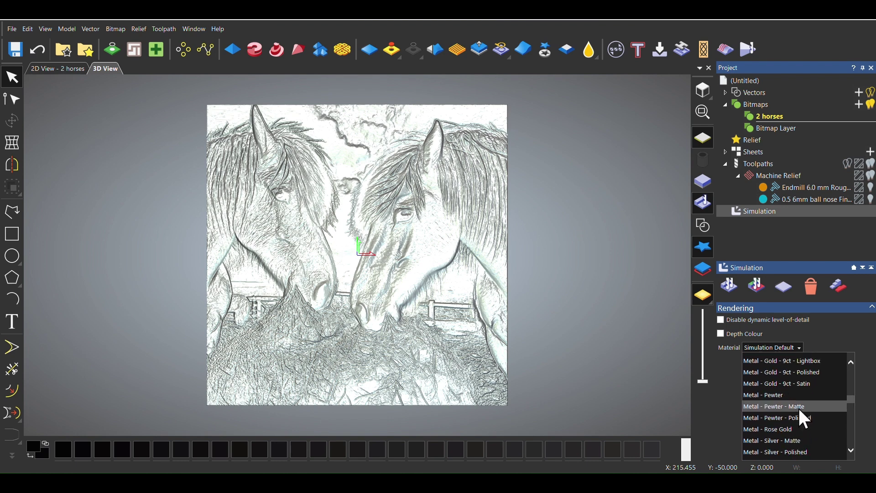
scroll(801, 407, up, 8)
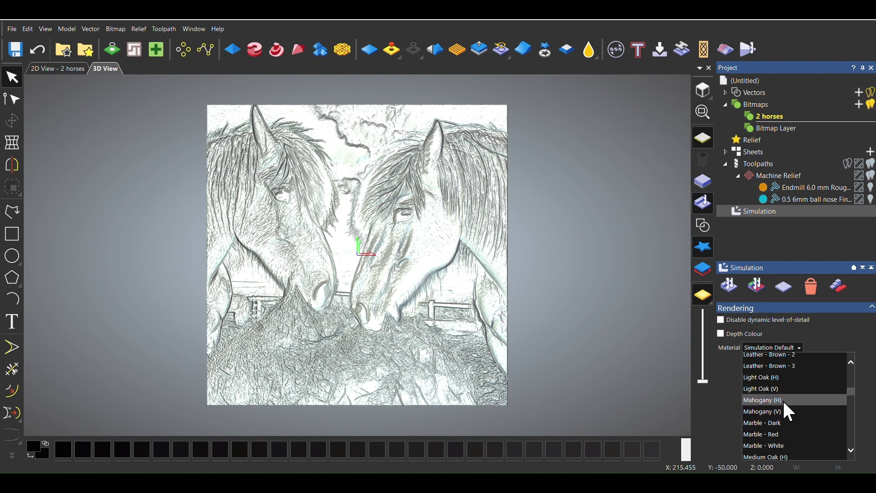
scroll(785, 428, down, 1)
scroll(786, 419, down, 2)
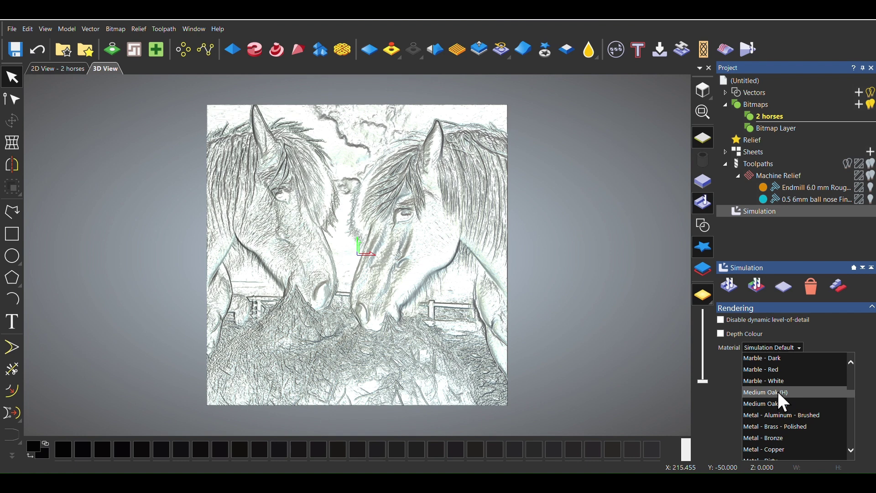
click(777, 392)
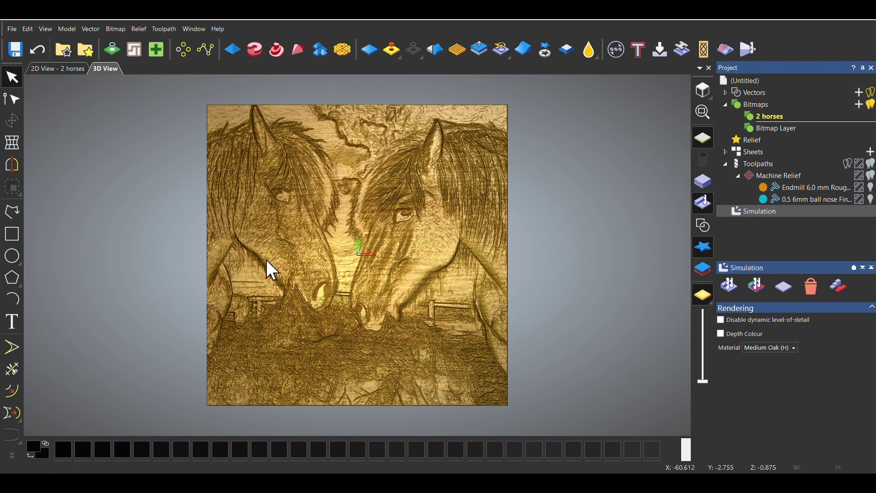
- Try Medium Oak (V) as the simulation material for comparison, and switch back to Medium Oak (H)
click(776, 349)
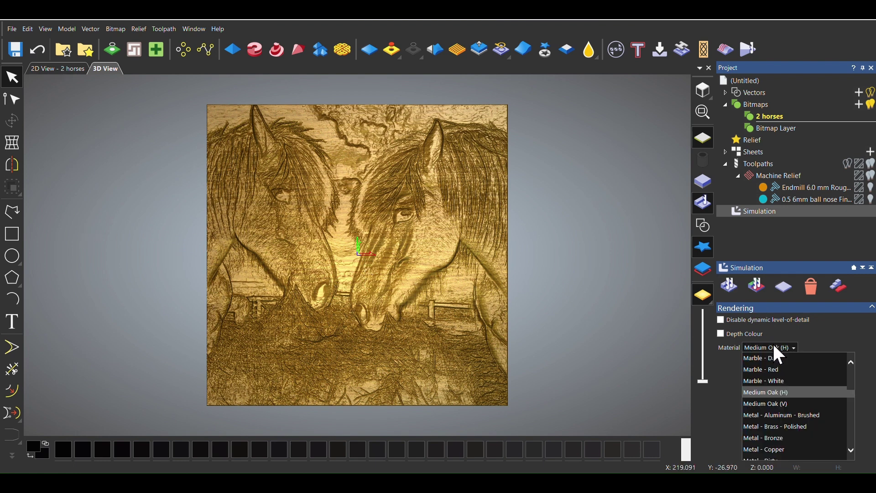
click(779, 403)
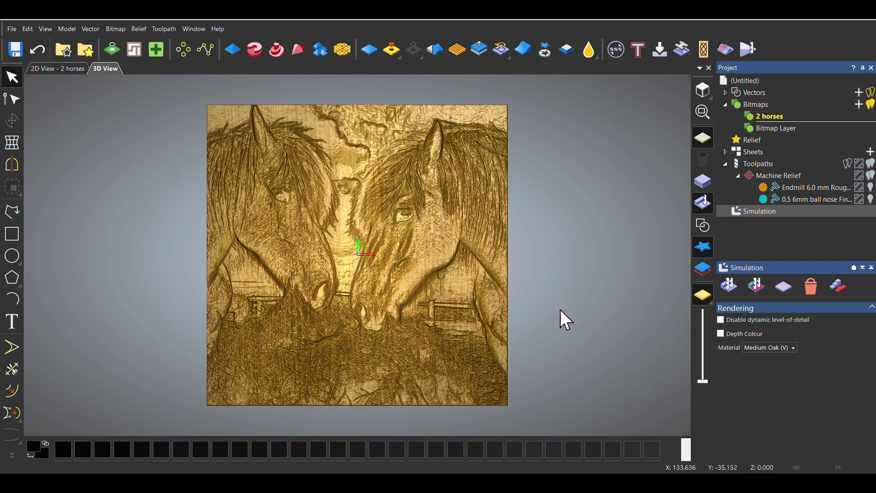
click(769, 347)
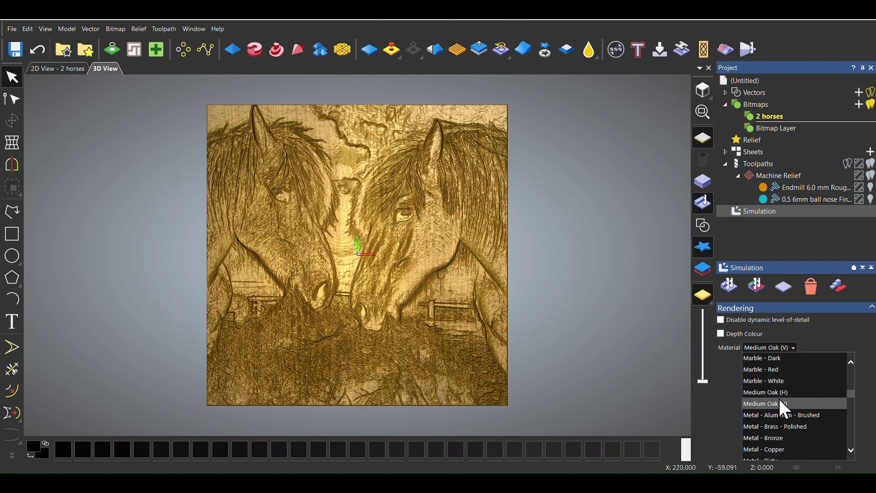
click(771, 388)
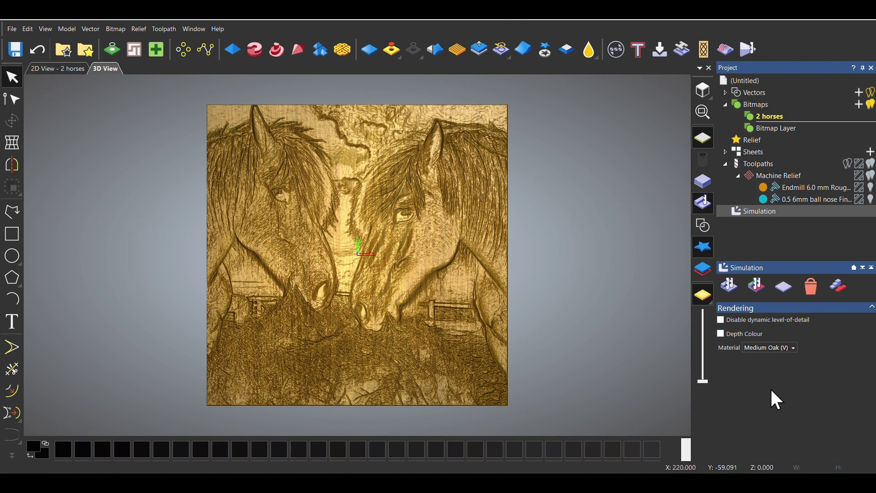
click(769, 349)
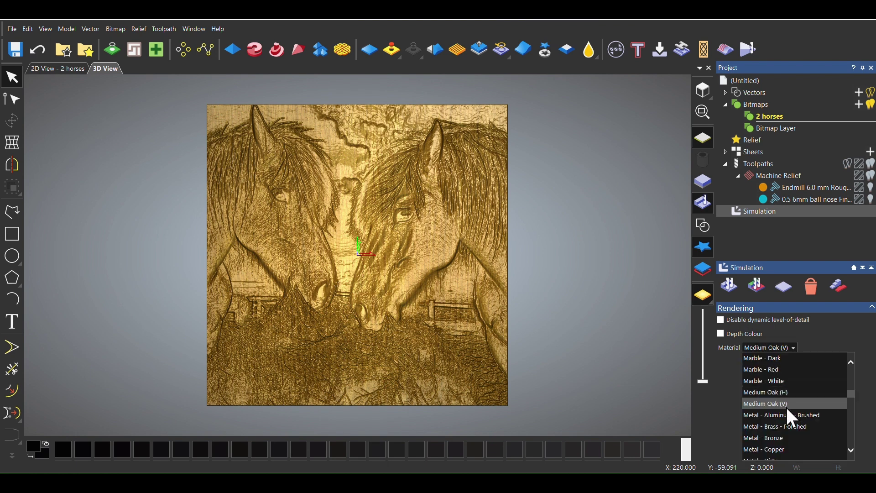
click(764, 393)
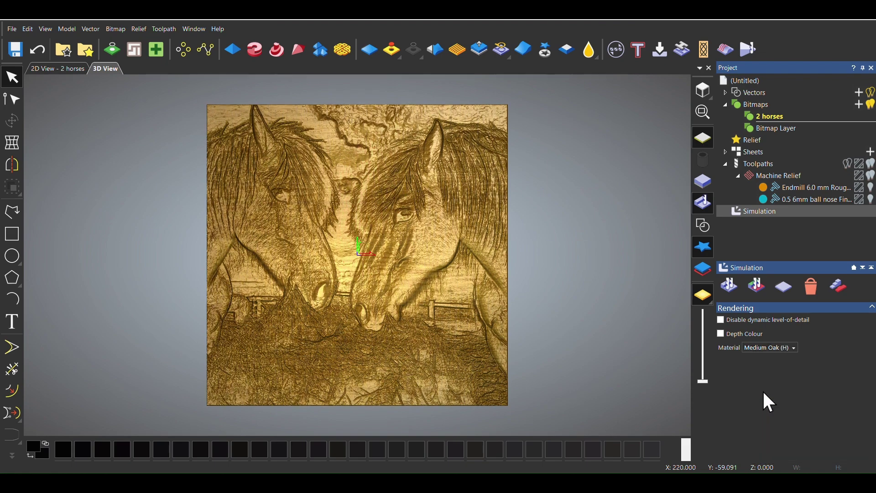
- Examine the oak-rendered horse relief from several tilted angles, including the sides of the material block
drag(399, 320, 446, 306)
drag(377, 293, 429, 294)
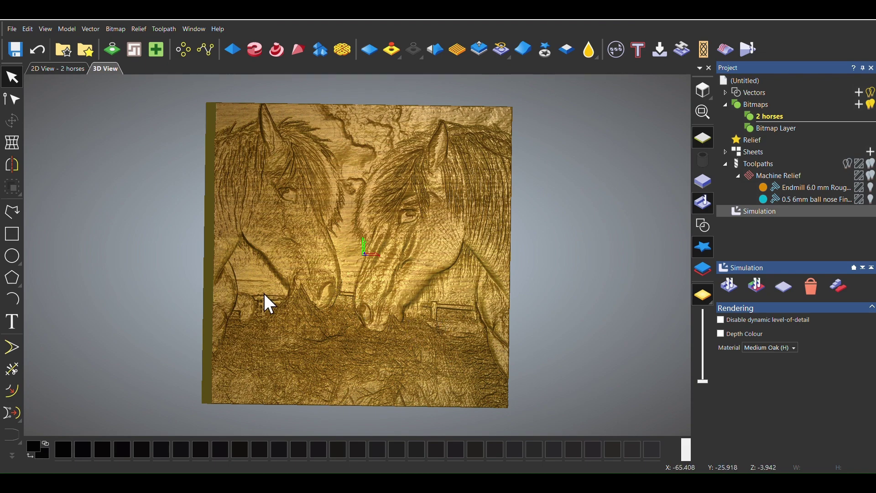
drag(547, 218, 388, 173)
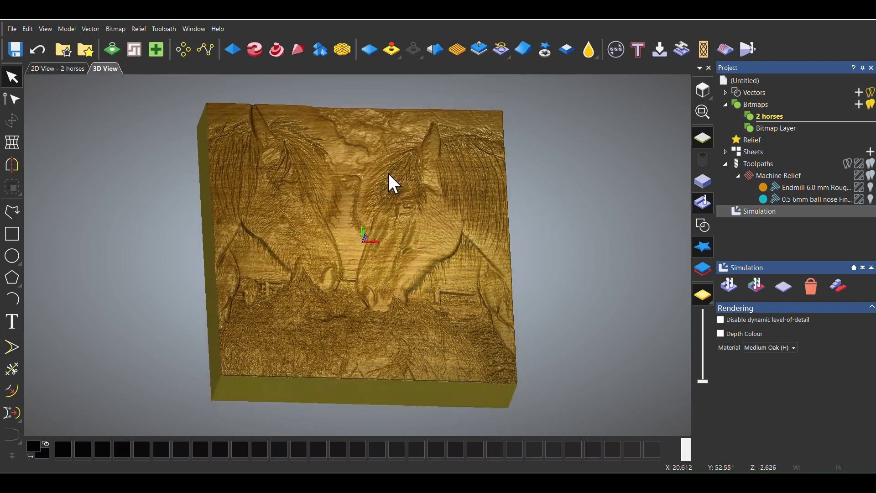
drag(326, 243, 338, 262)
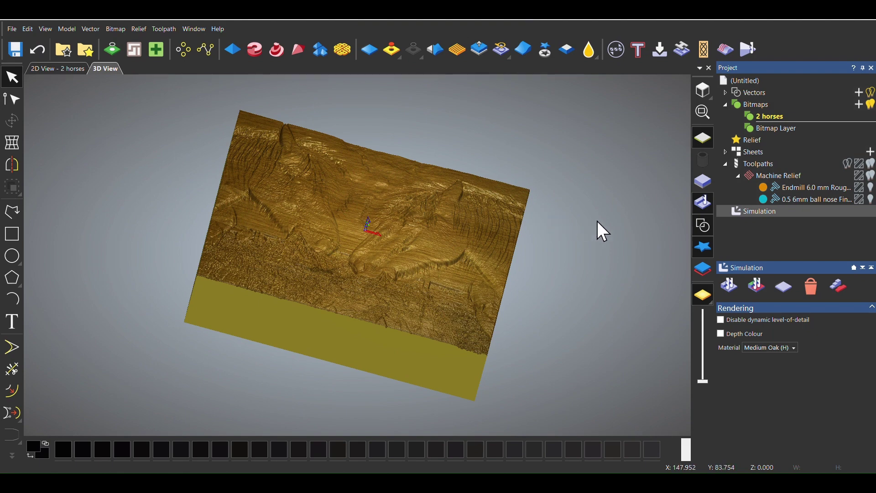
drag(172, 200, 168, 242)
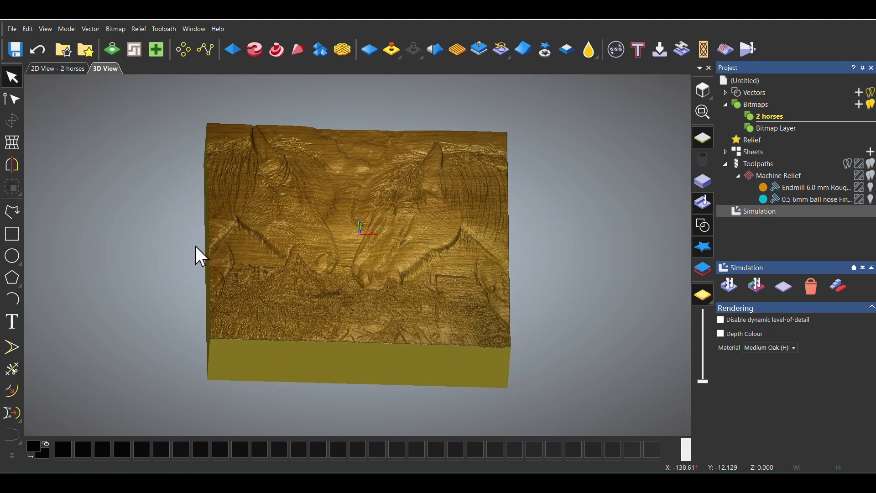
drag(380, 297, 366, 252)
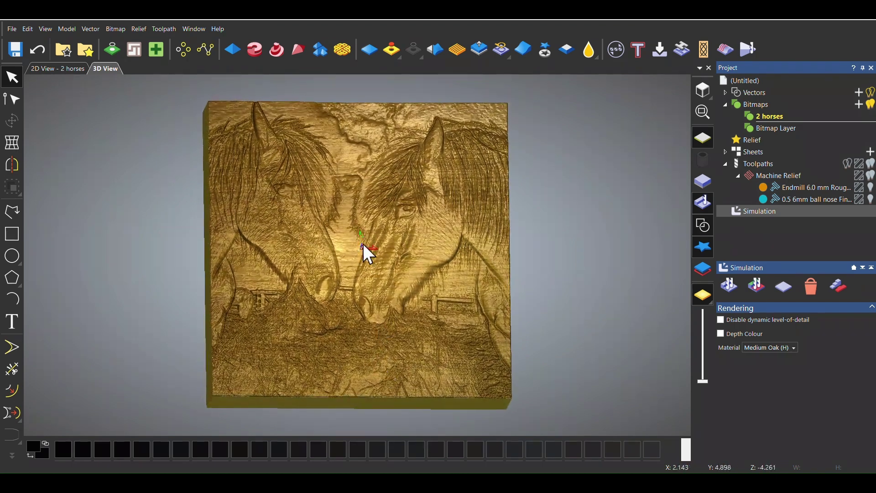